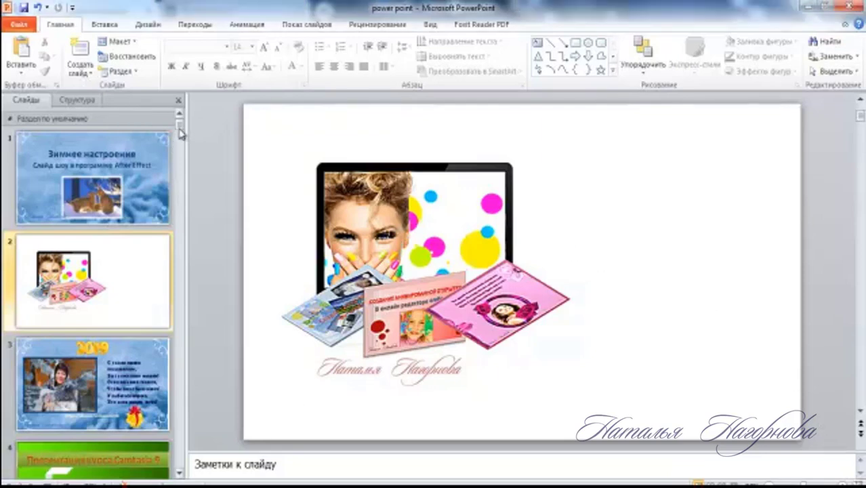
Look over the example collage picture in the reference document
drag(180, 132, 184, 159)
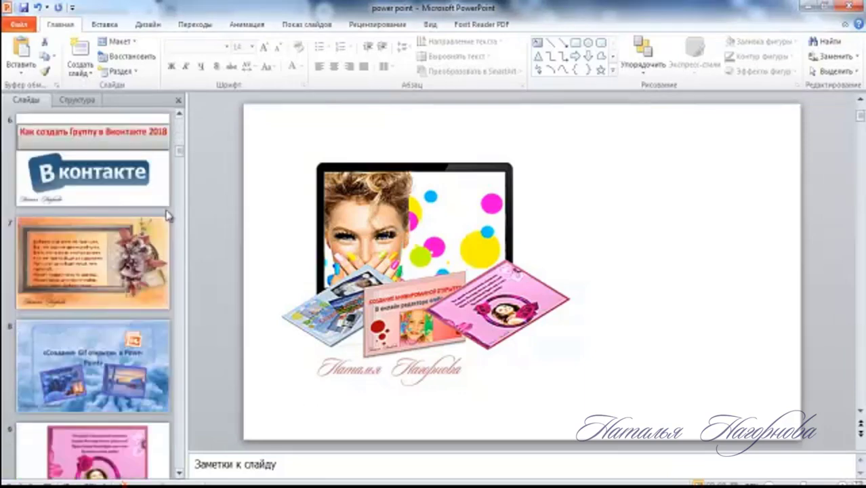
scroll(139, 259, down, 2)
scroll(139, 260, down, 2)
scroll(139, 259, up, 4)
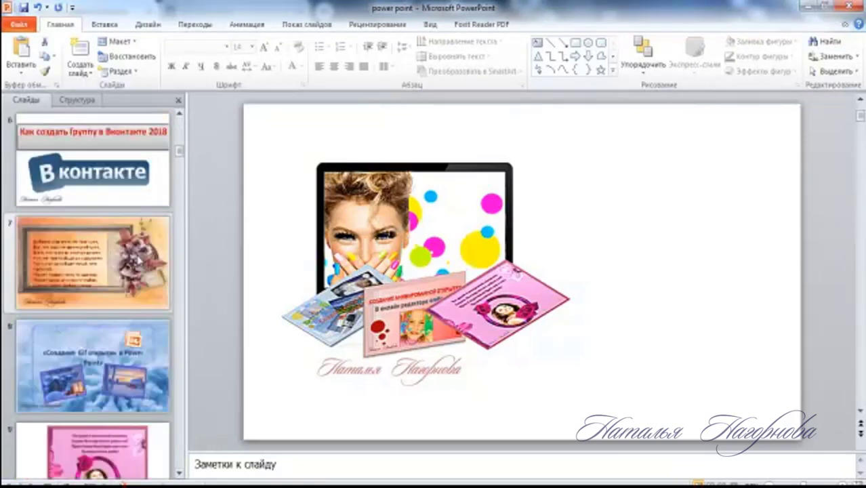
scroll(139, 259, up, 4)
scroll(139, 260, up, 1)
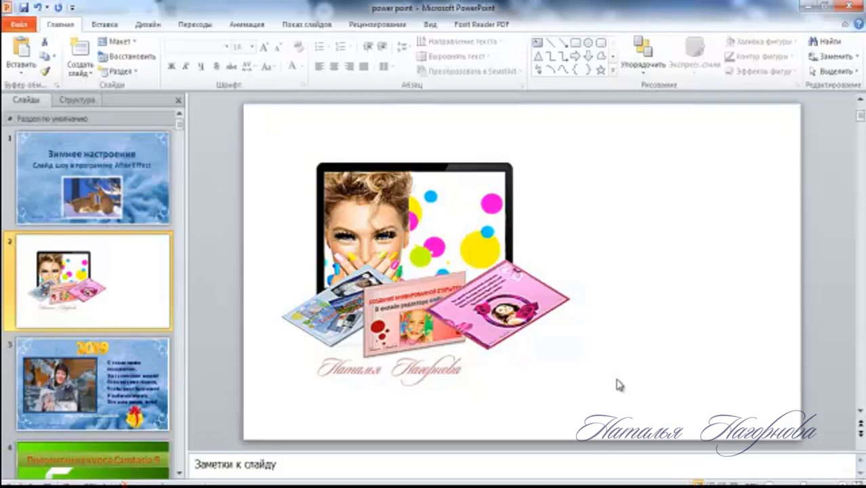
click(459, 173)
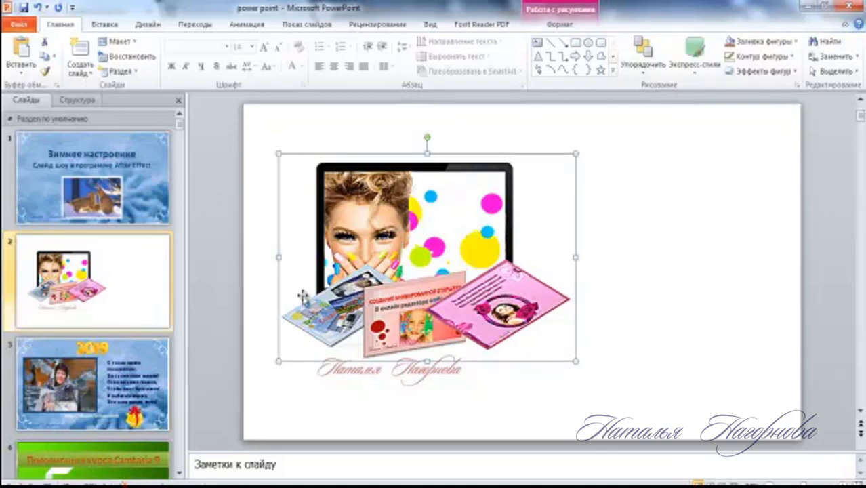
click(690, 256)
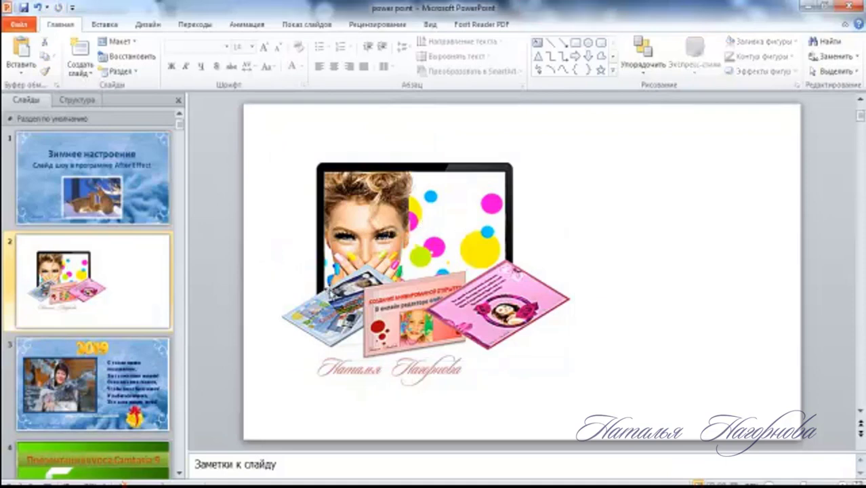
Launch Microsoft PowerPoint 2010 from the Microsoft Office folder in All Programs
click(33, 481)
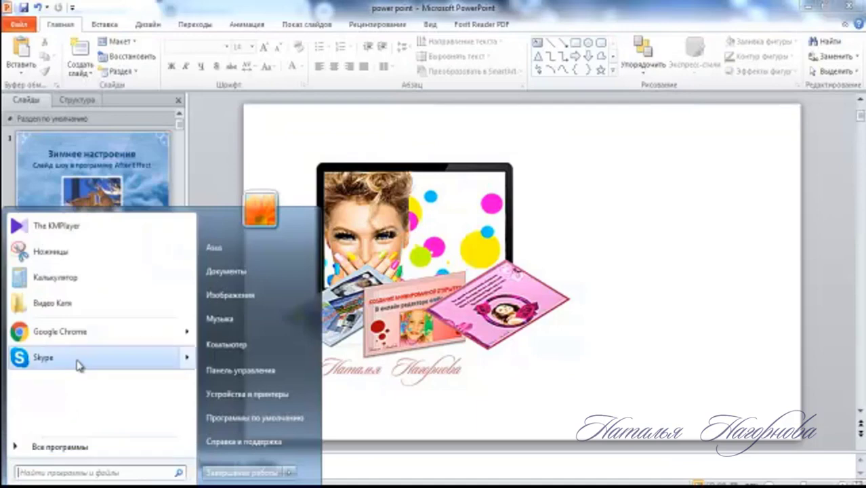
click(83, 449)
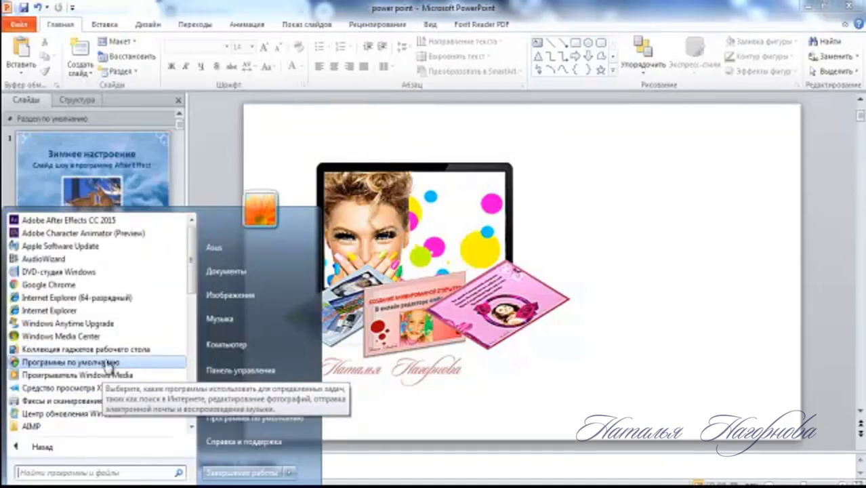
scroll(107, 365, down, 2)
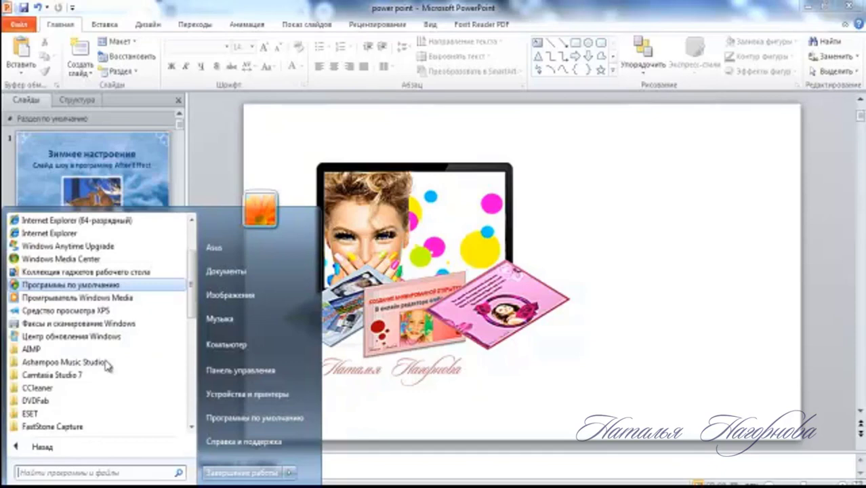
scroll(107, 365, down, 1)
scroll(107, 366, down, 2)
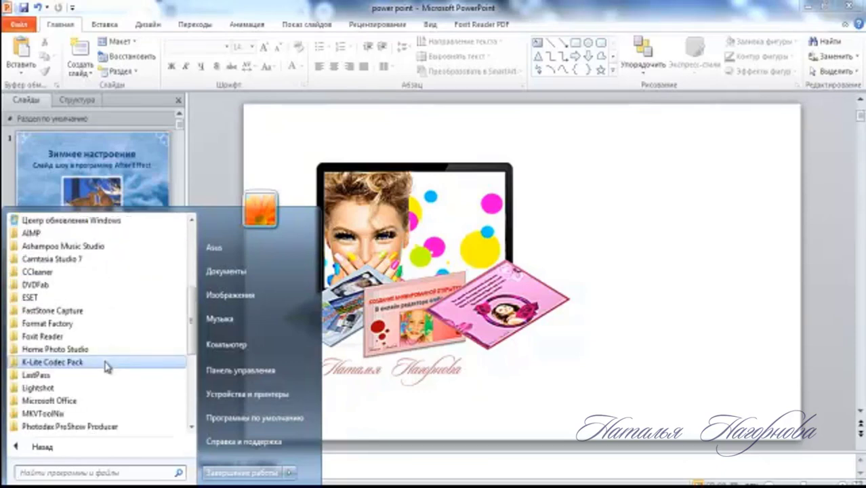
scroll(107, 366, down, 1)
scroll(106, 364, down, 1)
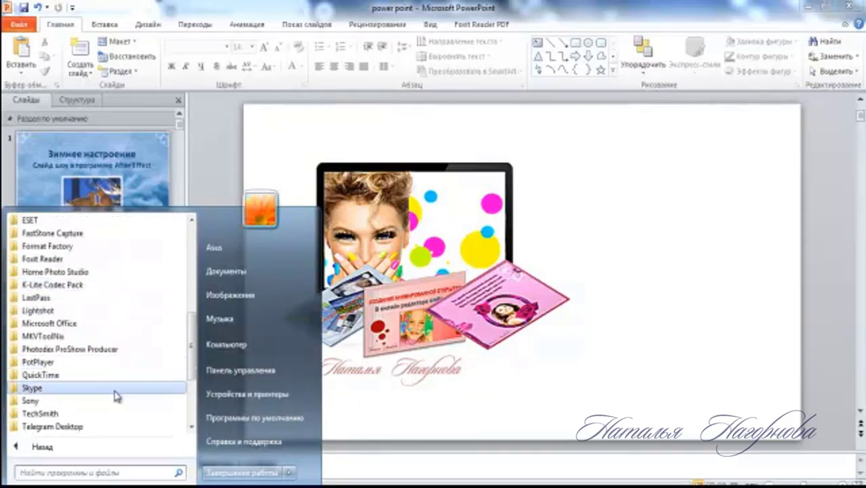
scroll(116, 394, down, 2)
scroll(116, 398, down, 1)
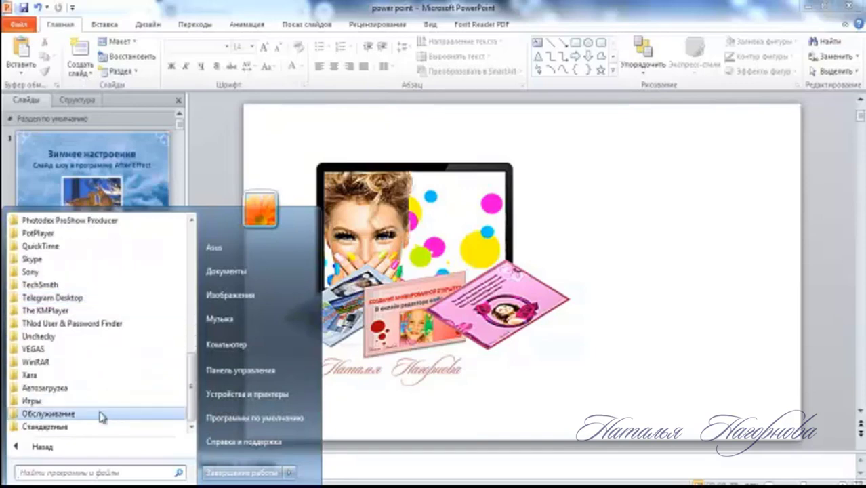
click(102, 413)
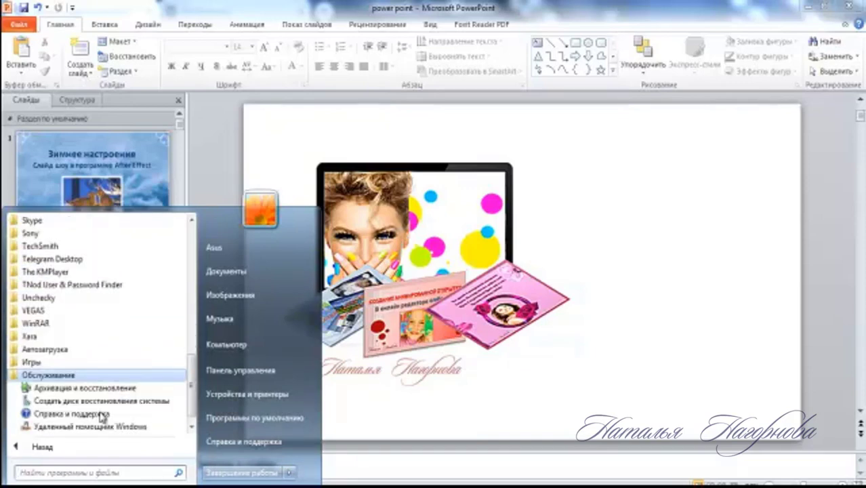
scroll(102, 416, up, 2)
scroll(101, 416, up, 2)
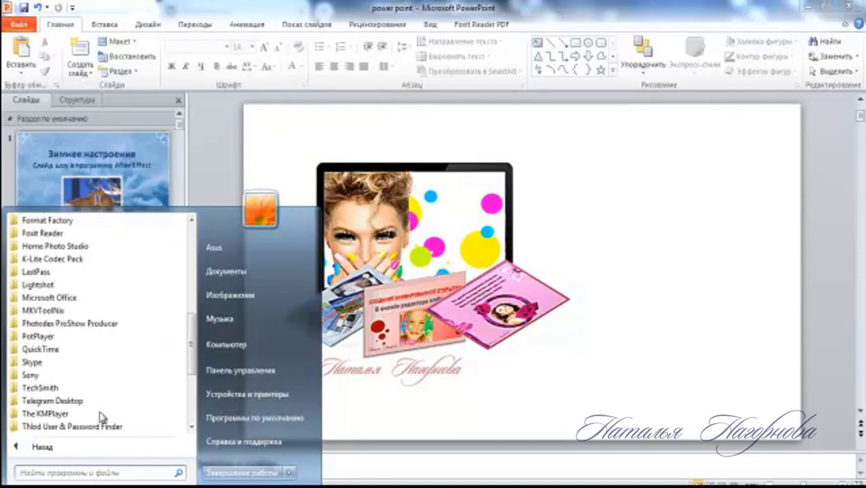
click(73, 298)
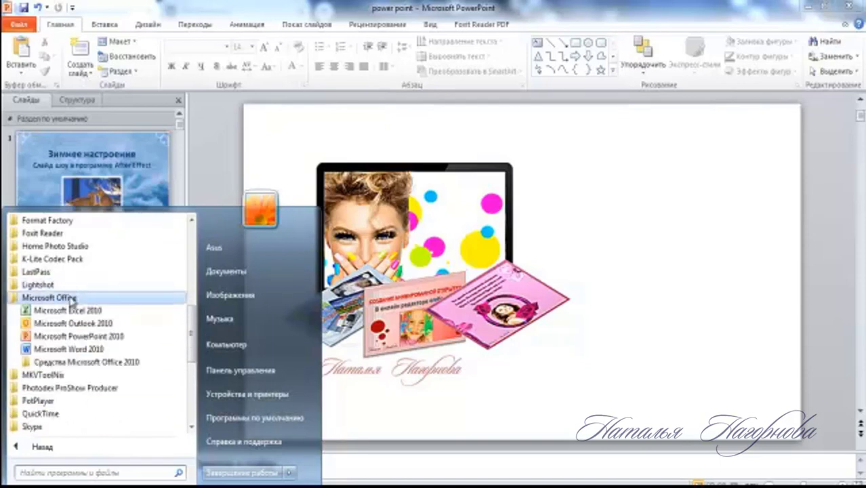
click(77, 338)
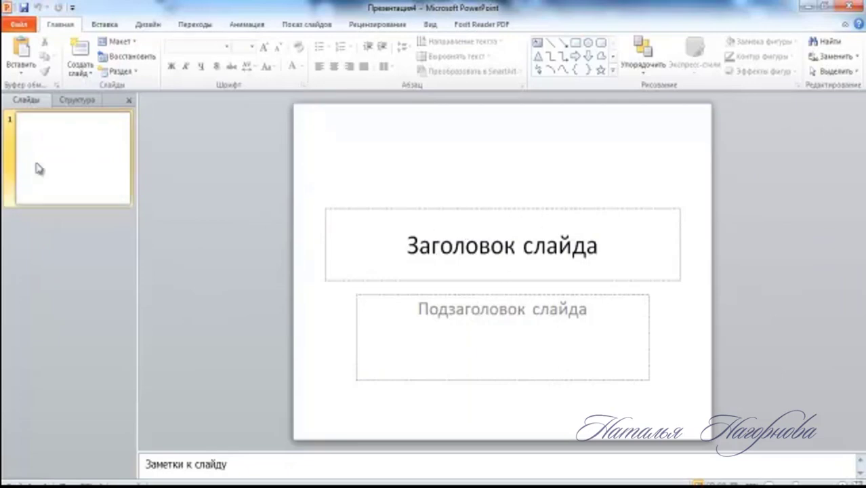
Add a Blank-layout slide and delete the original title slide
click(83, 72)
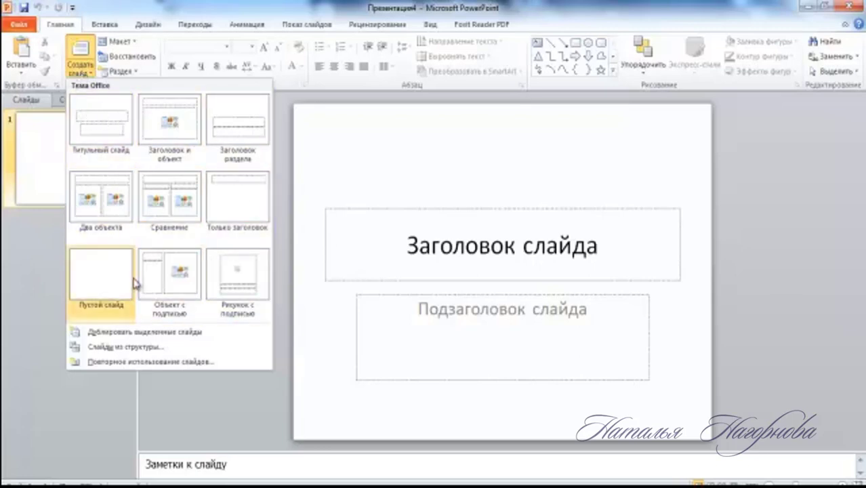
click(101, 274)
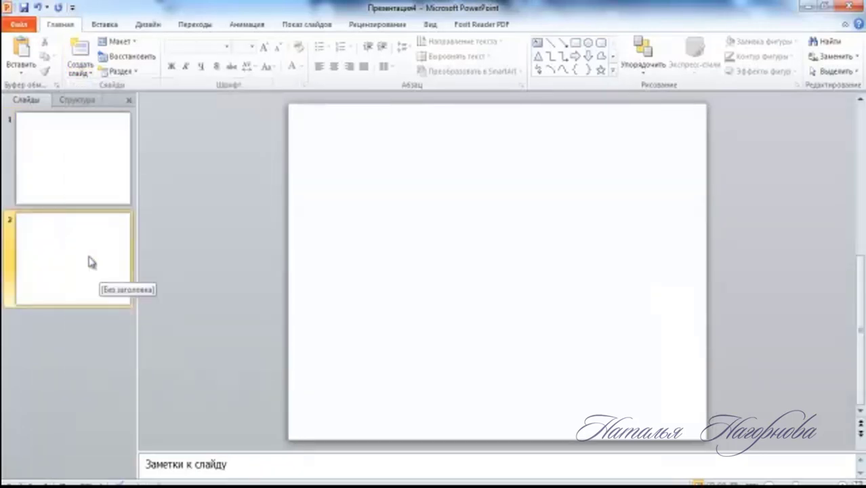
click(77, 169)
right_click(76, 168)
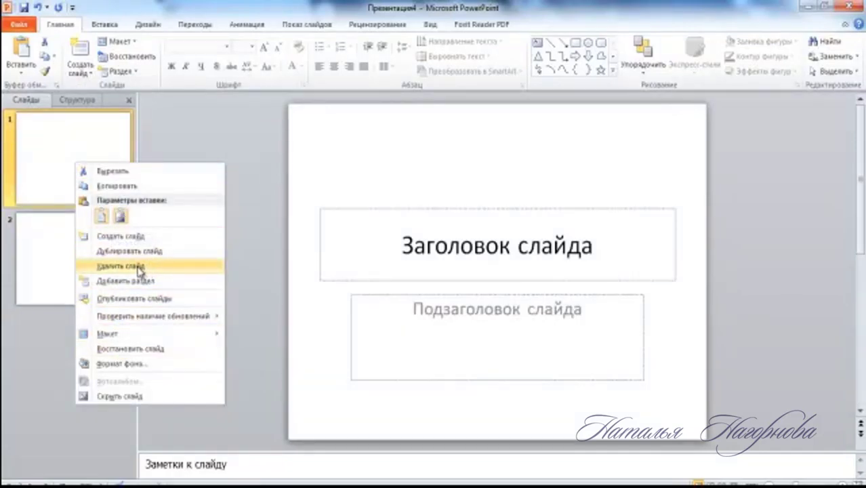
click(138, 267)
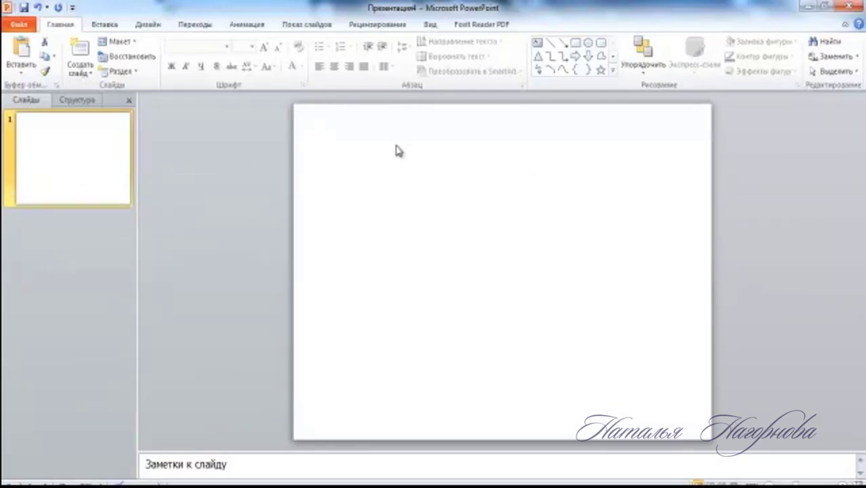
Insert apple1 from Desktop\Открытка, shrink it to about 11.73 cm and move it upper left
click(105, 26)
click(54, 68)
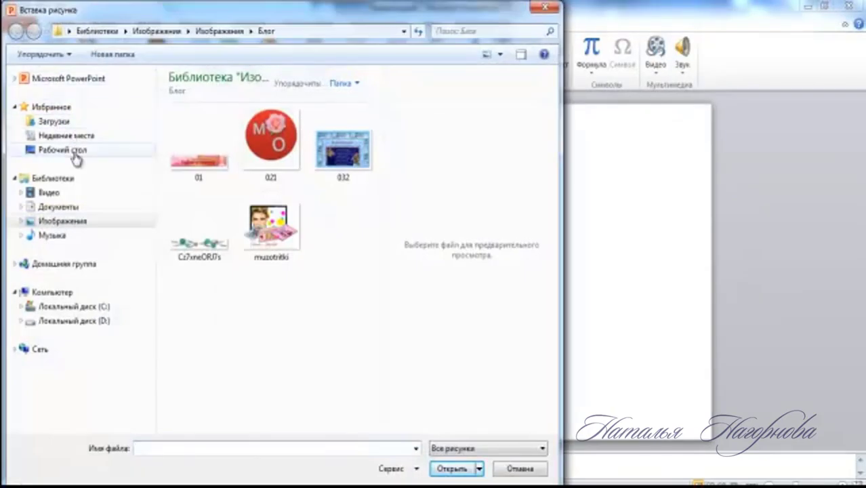
click(75, 154)
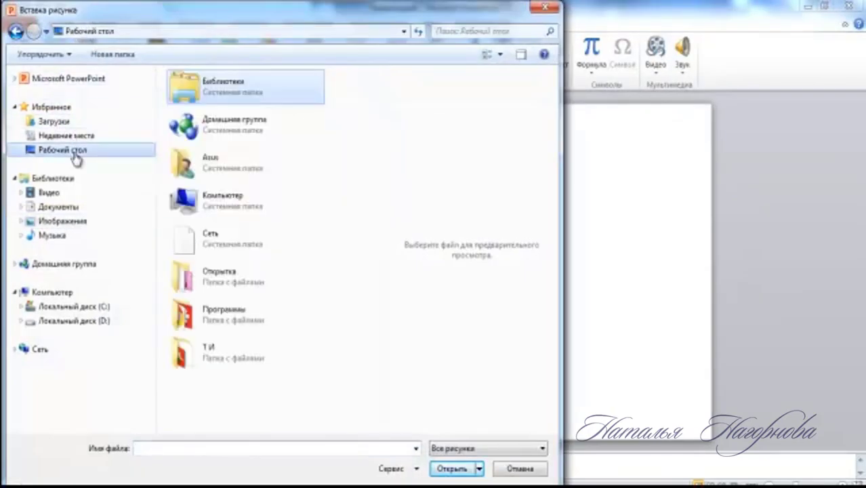
double_click(242, 283)
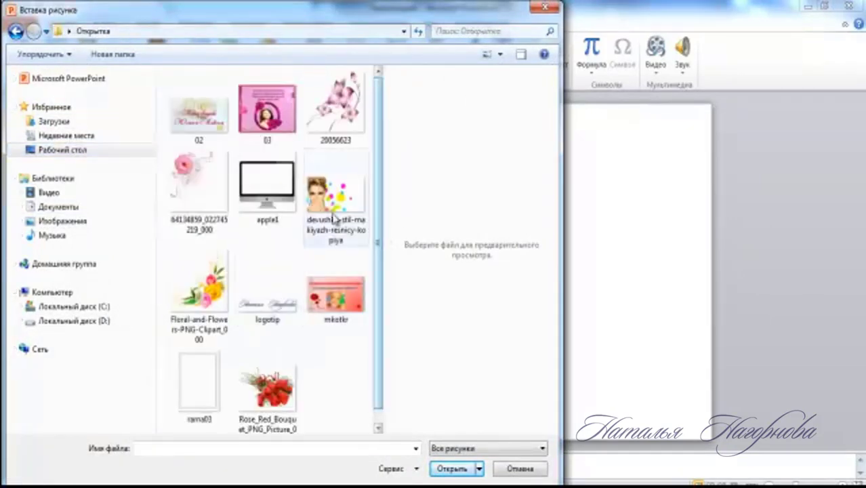
click(273, 198)
click(449, 468)
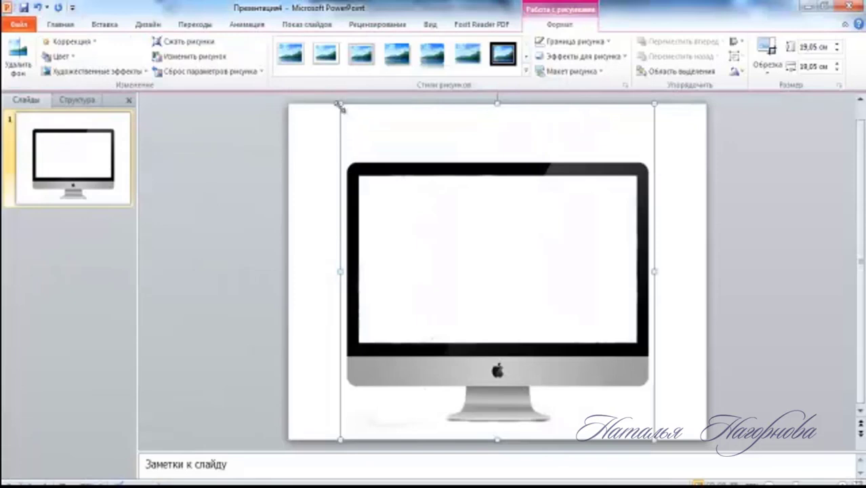
drag(339, 107, 460, 262)
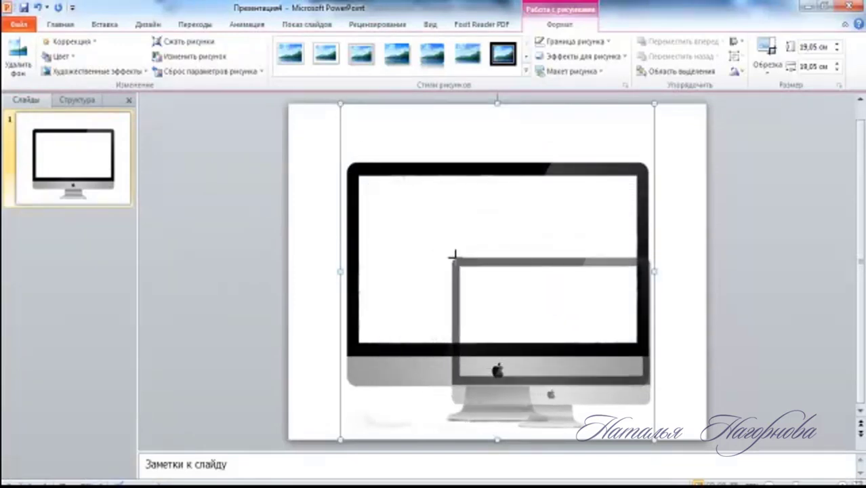
drag(524, 328, 397, 242)
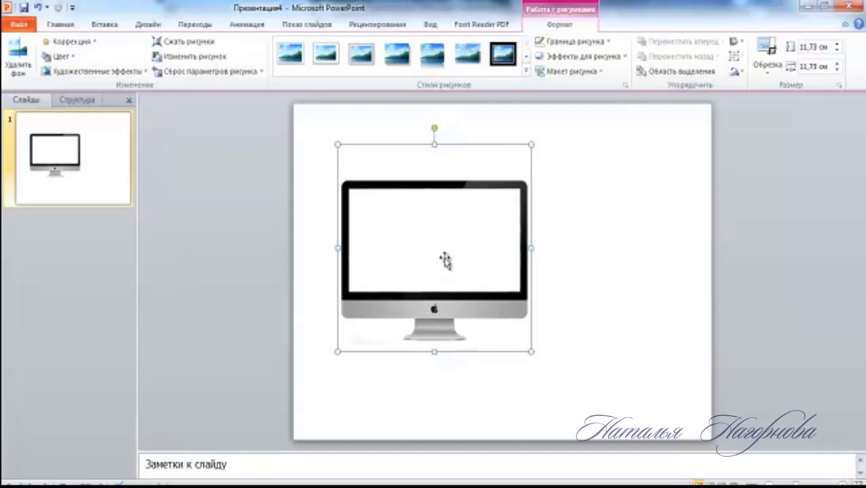
Crop the empty space off the monitor picture's top and bottom edges
click(581, 205)
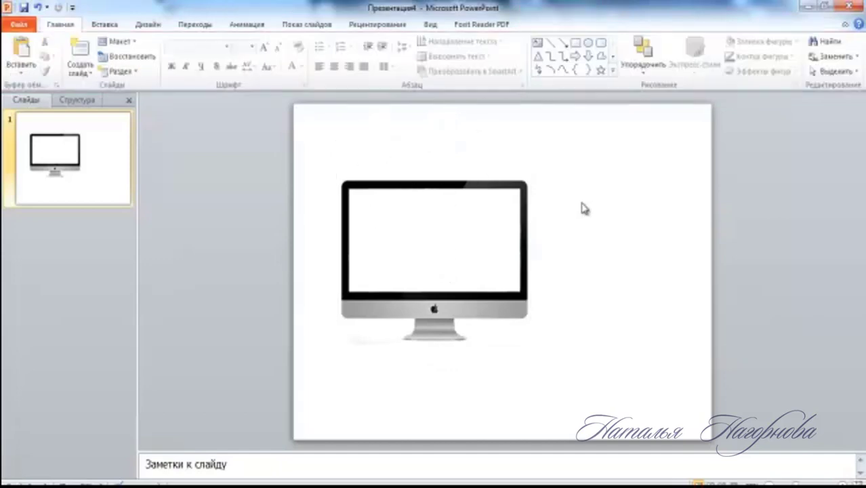
click(405, 224)
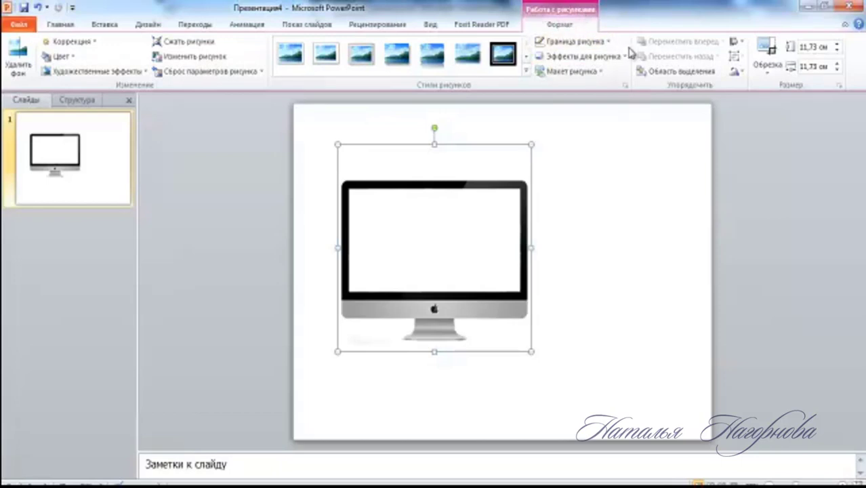
click(769, 48)
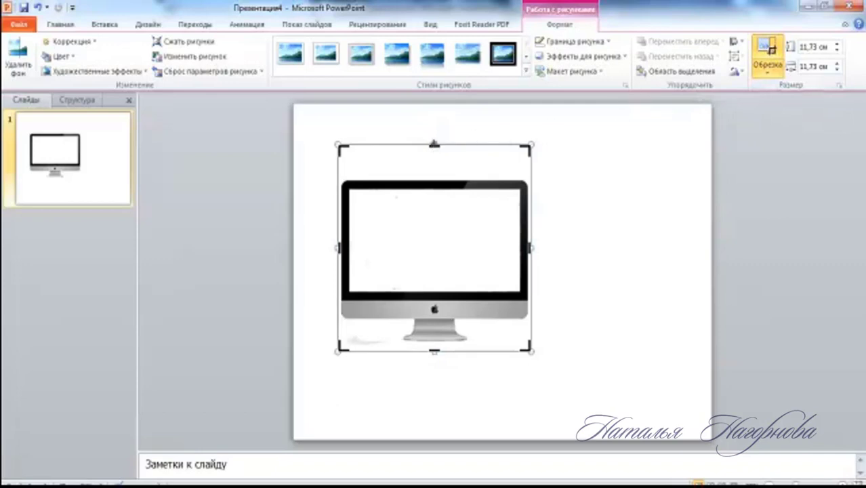
drag(434, 143, 436, 169)
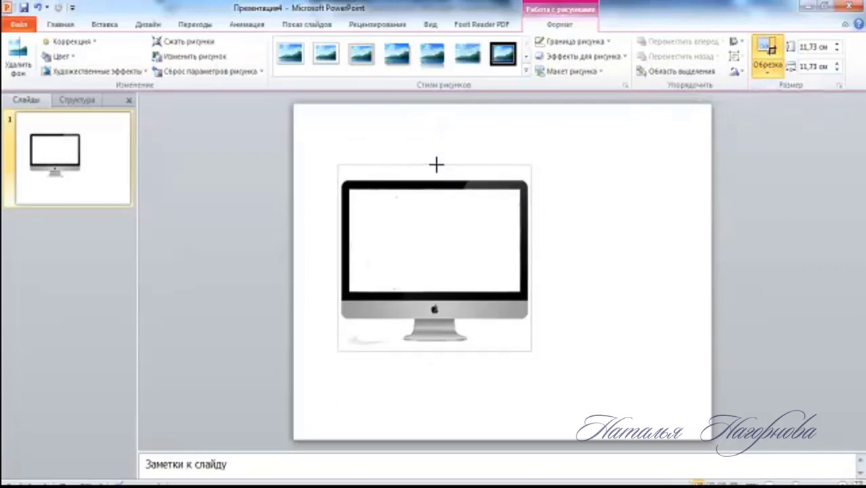
drag(436, 169, 435, 173)
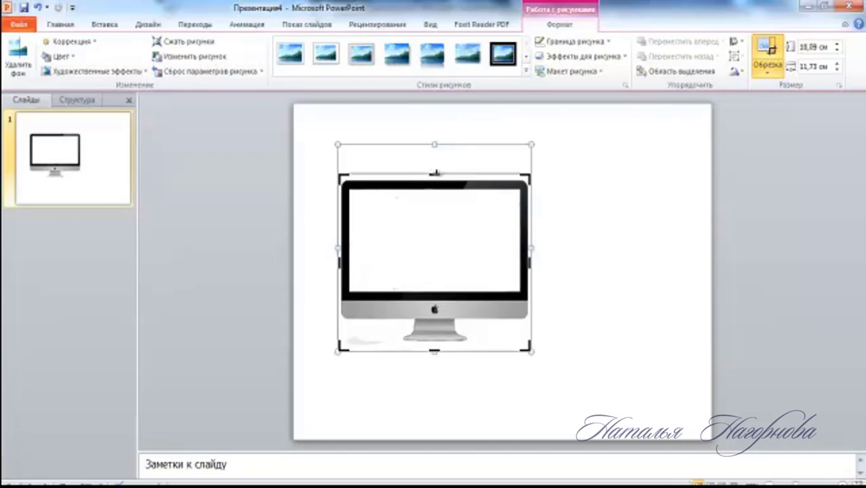
click(431, 350)
drag(431, 349, 431, 345)
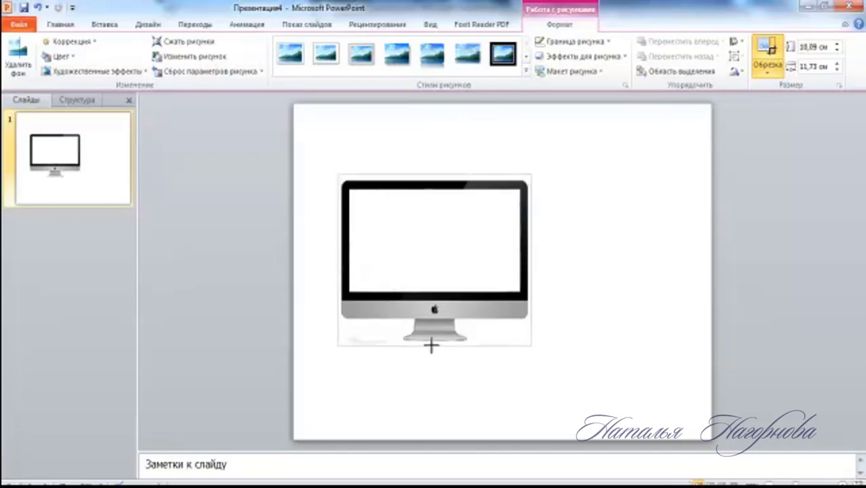
click(563, 258)
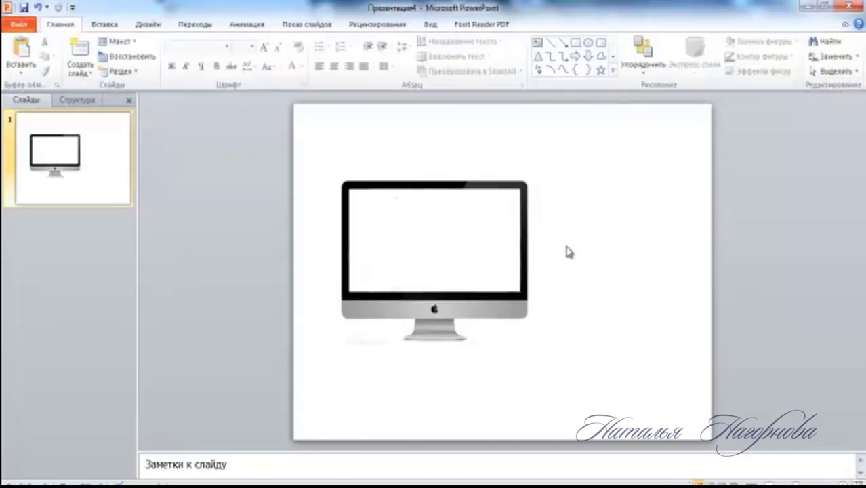
Shrink the monitor picture to 9.24 × 11.33 cm and shift it slightly right
click(450, 255)
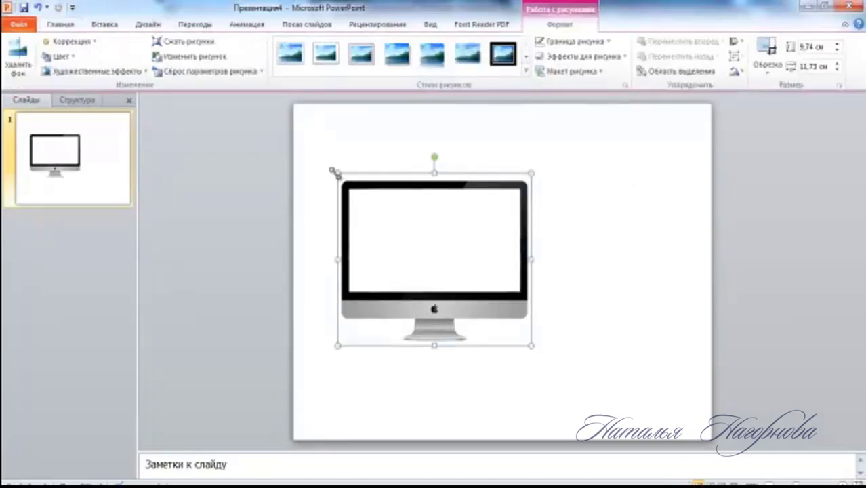
drag(334, 172, 348, 183)
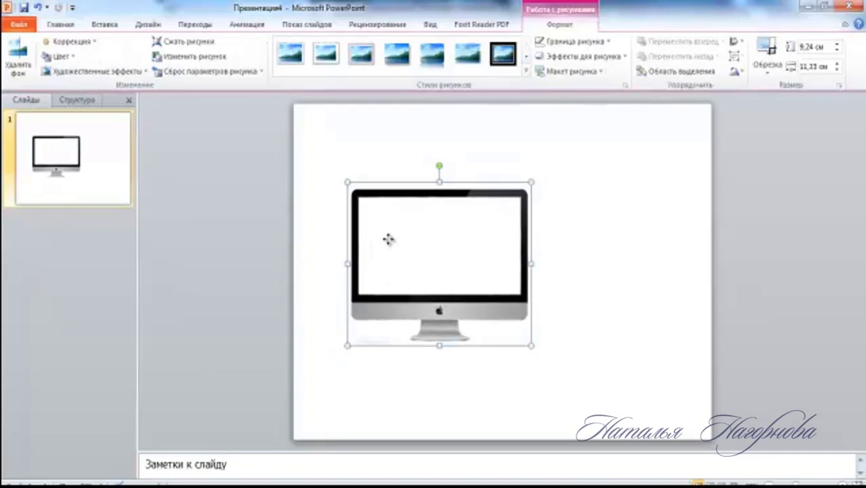
drag(388, 239, 402, 247)
click(568, 169)
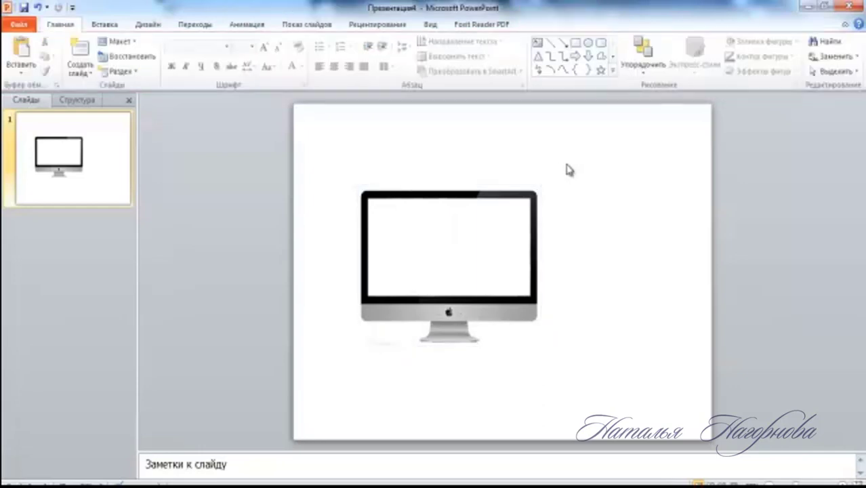
Insert the devushka photo, shrink it and move it toward the monitor
click(101, 24)
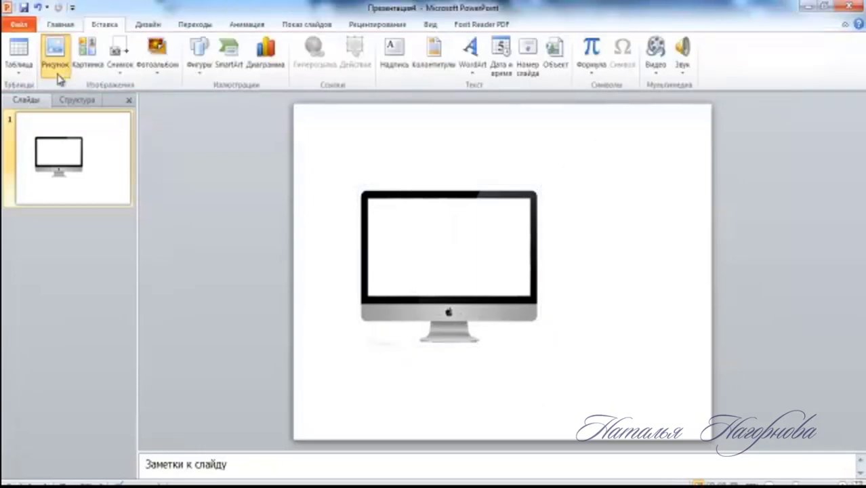
click(57, 74)
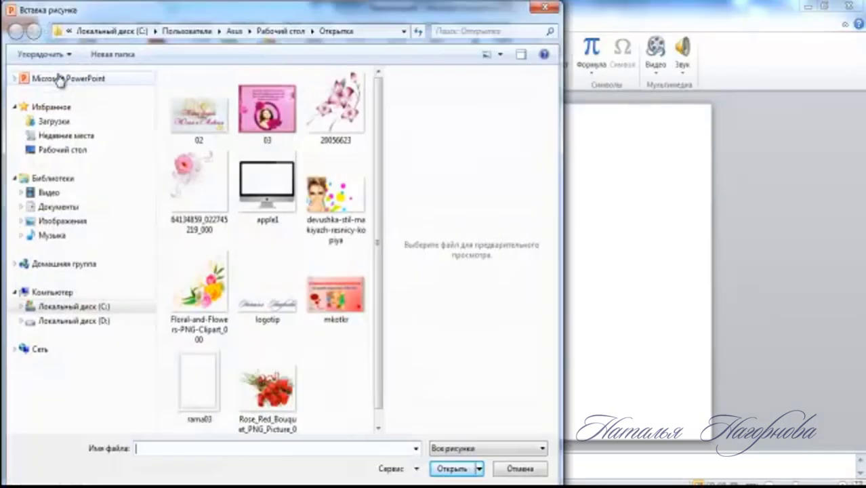
click(330, 203)
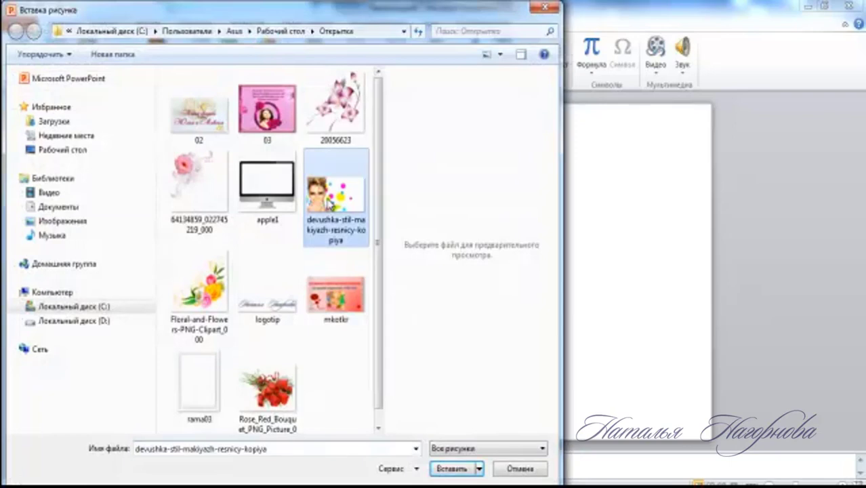
click(452, 468)
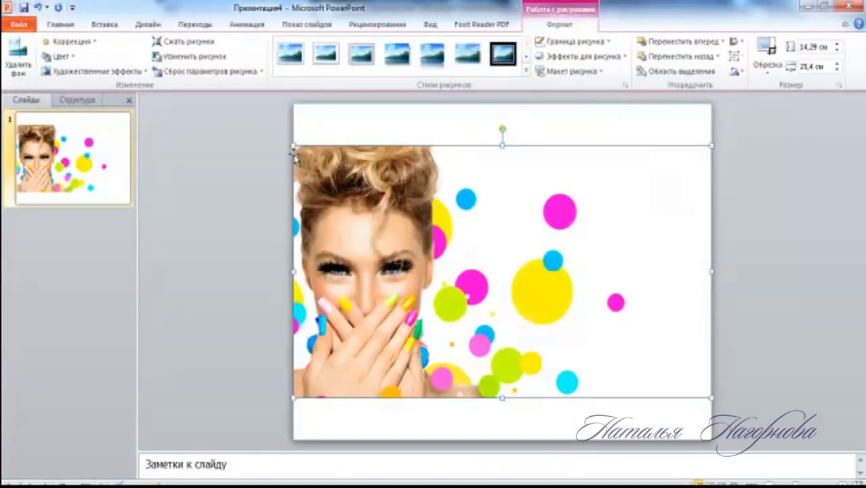
drag(291, 142, 377, 196)
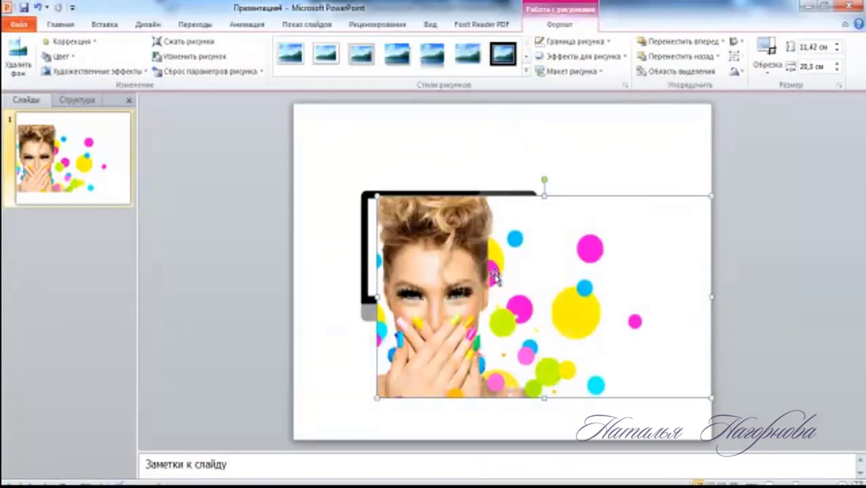
drag(511, 280, 471, 247)
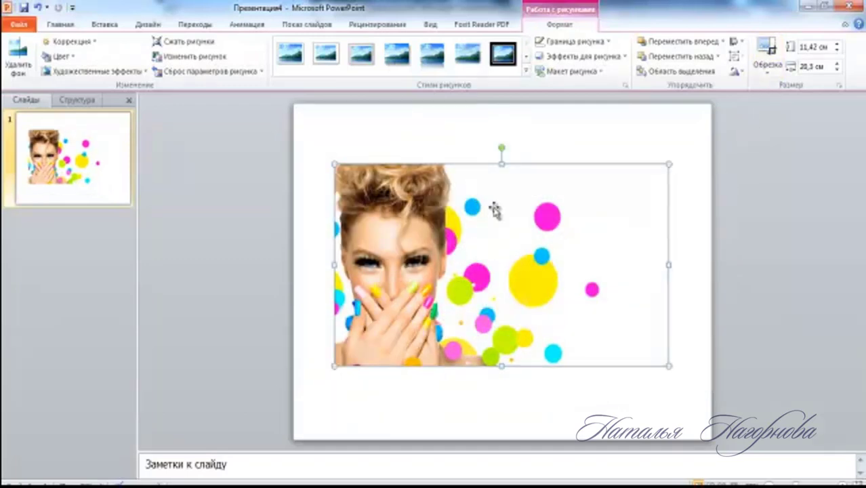
Crop away the right side of the girl photo
click(766, 49)
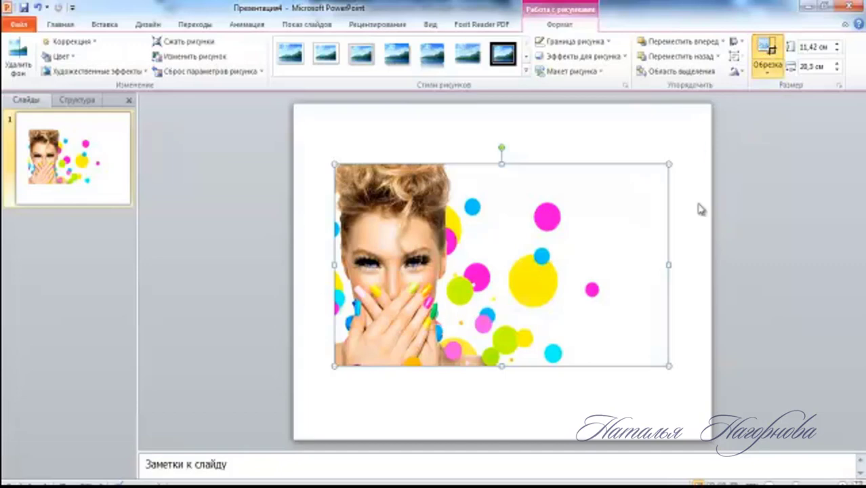
drag(667, 264, 580, 286)
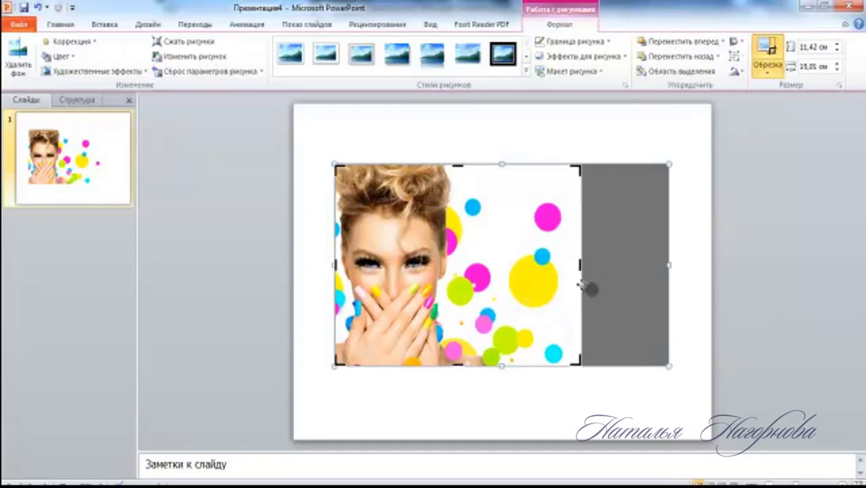
click(636, 131)
Resize the photo to 7.13 × 9.92 cm and fit it over the monitor screen
click(507, 265)
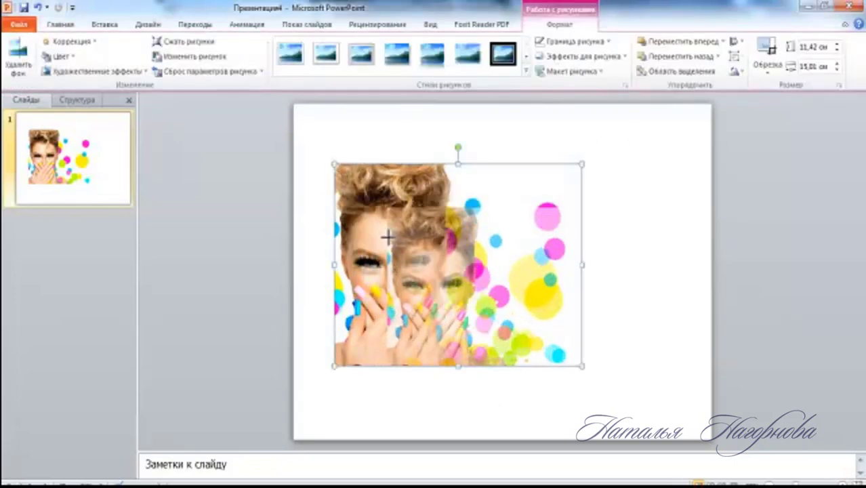
drag(333, 165, 392, 241)
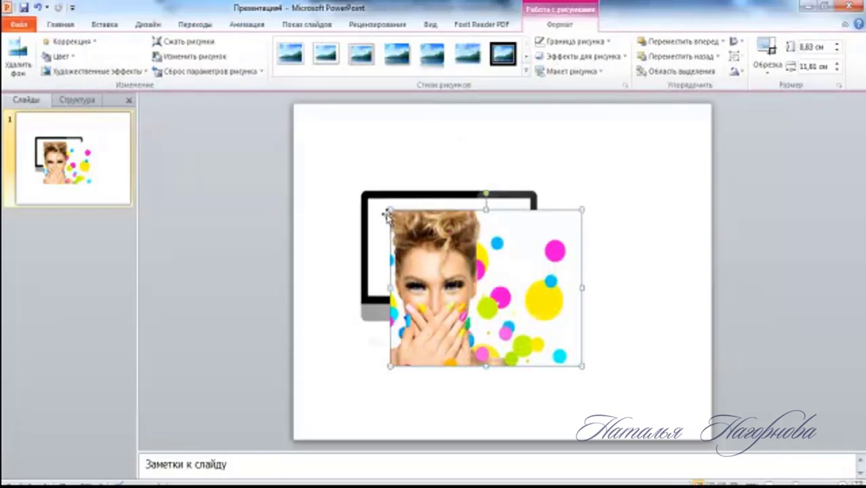
drag(389, 209, 417, 231)
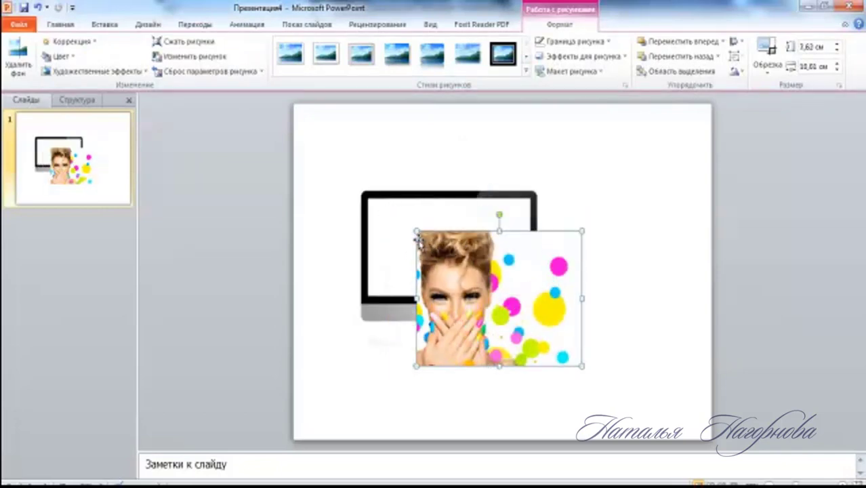
drag(442, 286, 392, 254)
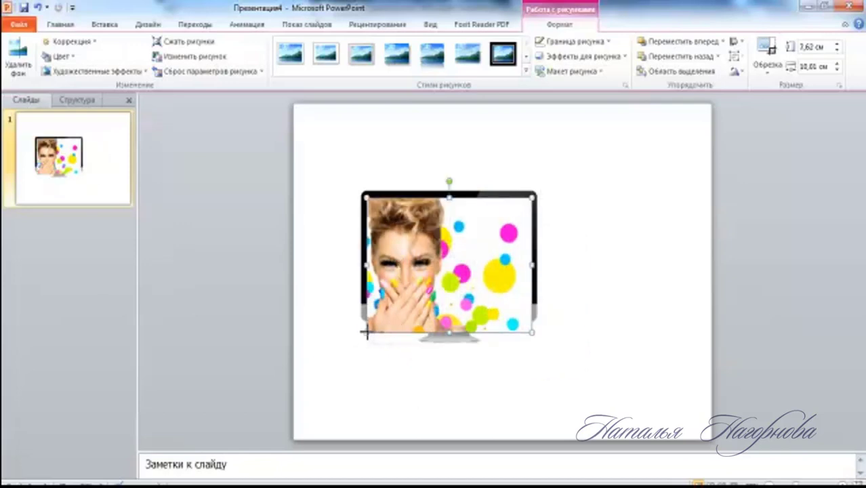
drag(365, 331, 377, 324)
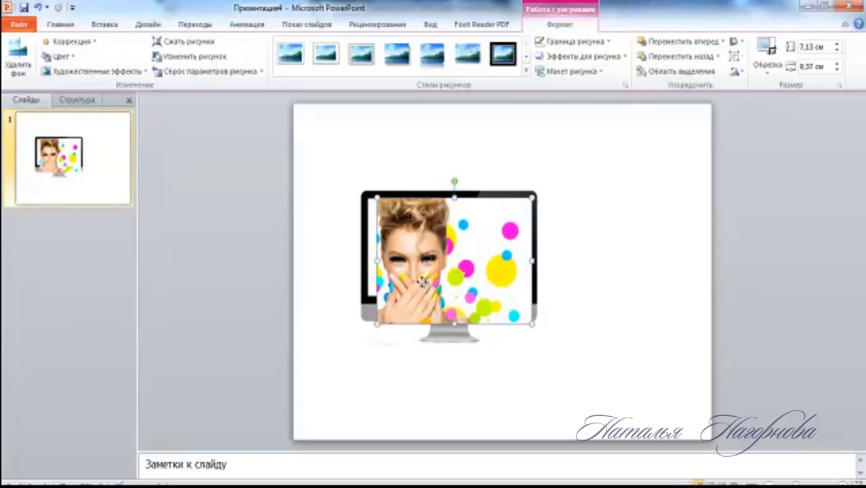
drag(421, 284, 416, 283)
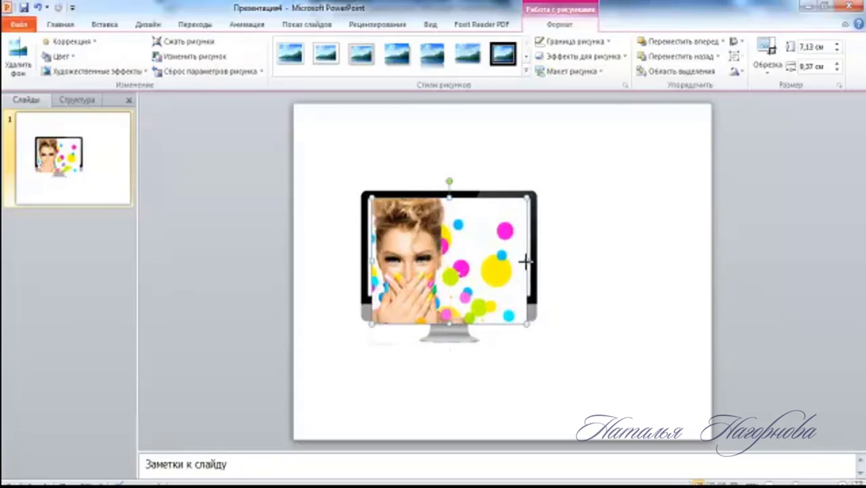
drag(530, 259, 485, 267)
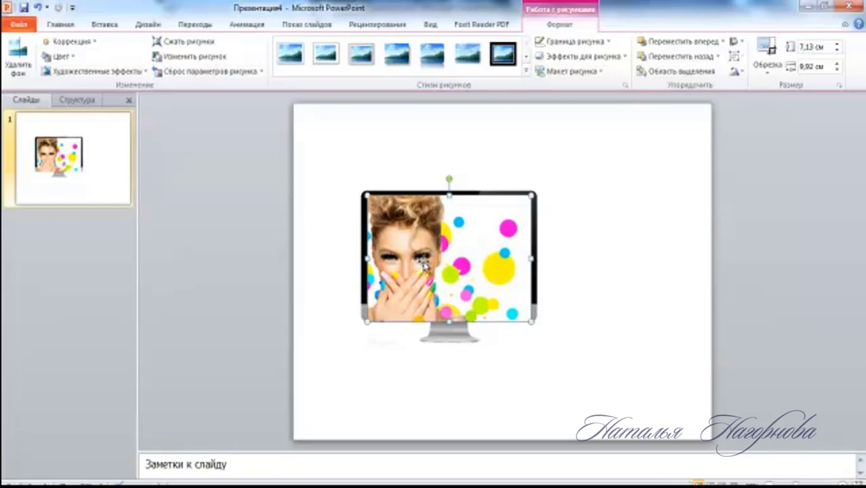
Send the girl photo to back (На задний план) behind the monitor frame
right_click(450, 236)
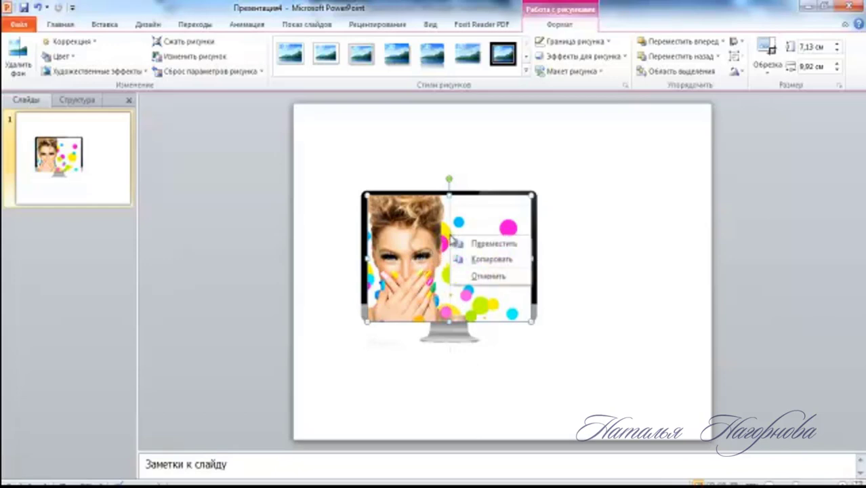
click(432, 227)
right_click(430, 252)
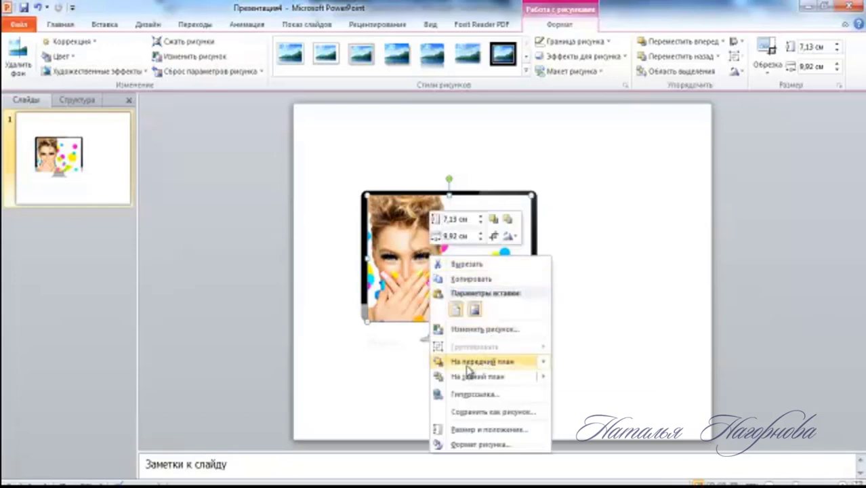
click(486, 378)
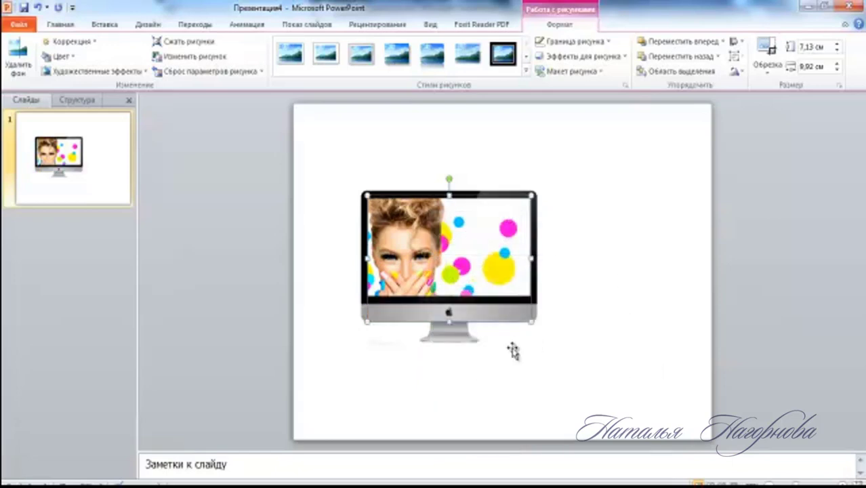
click(644, 260)
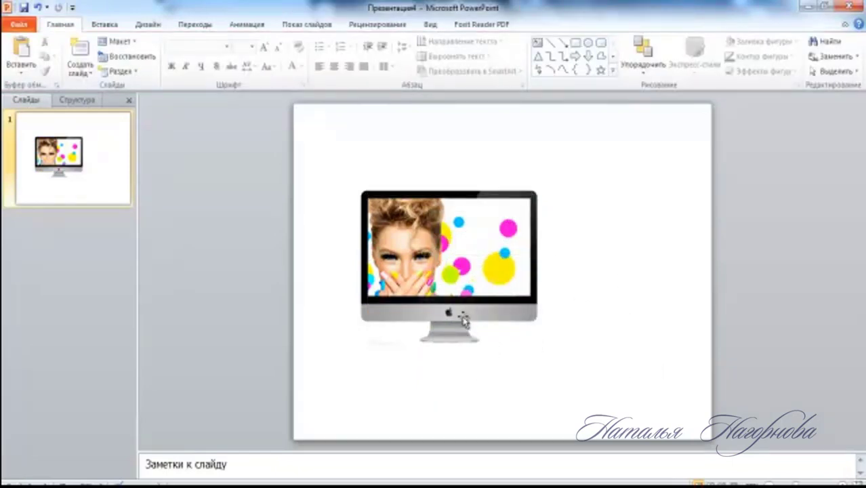
click(428, 317)
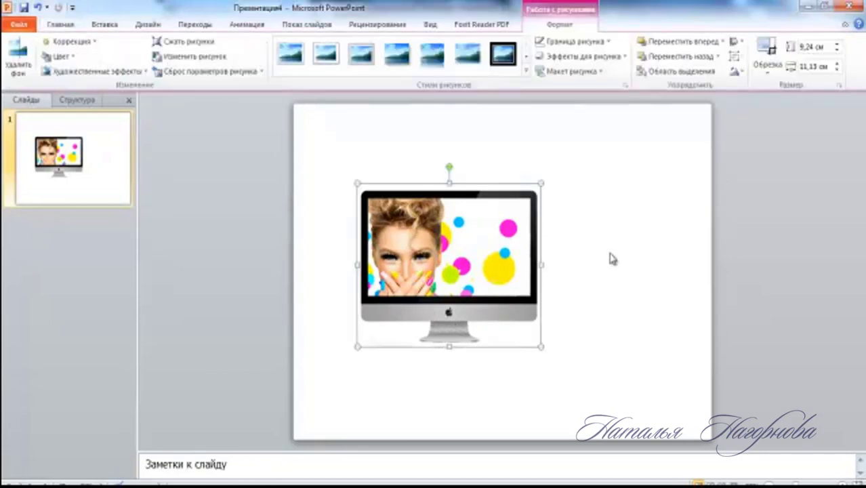
click(612, 259)
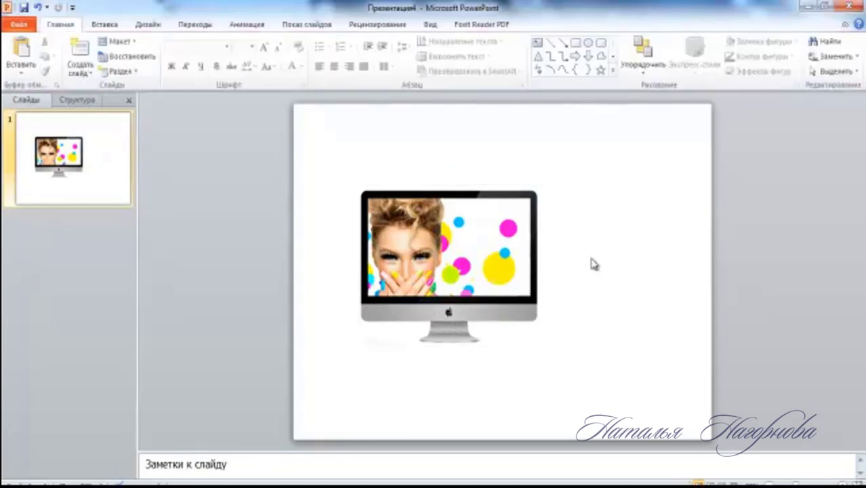
Insert wedding-card picture 02 and shrink it to 7.01 × 12.4 cm at lower right
click(105, 24)
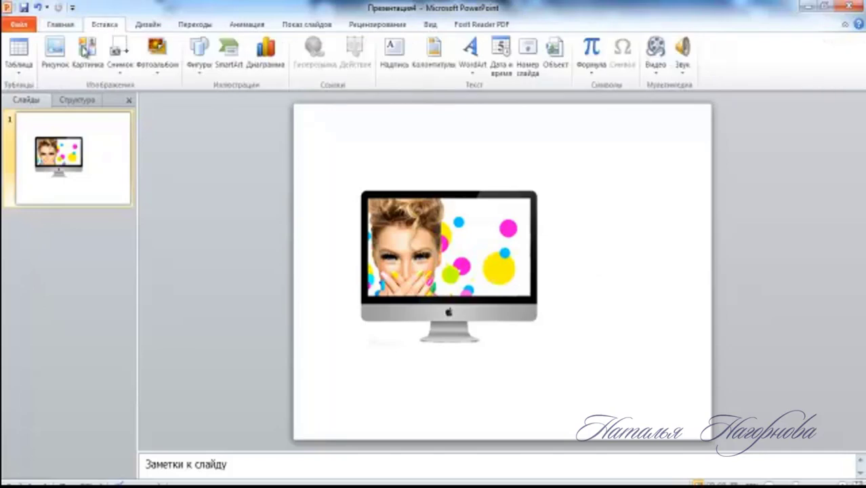
click(56, 53)
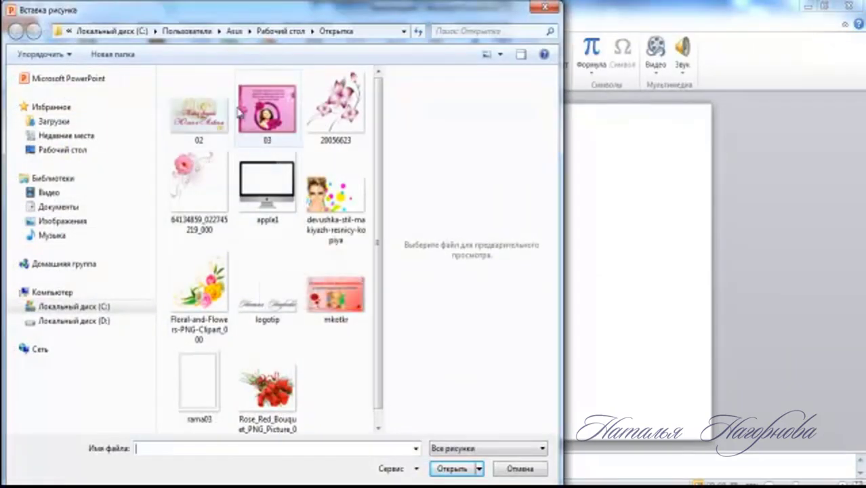
click(200, 119)
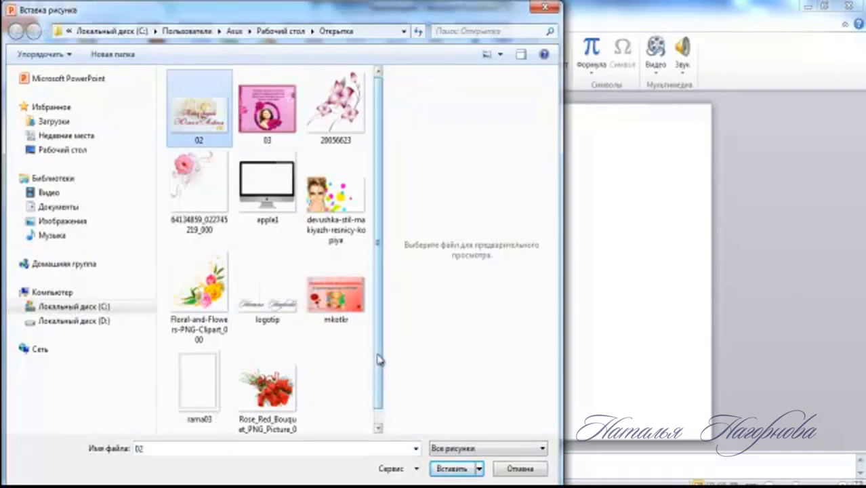
click(453, 474)
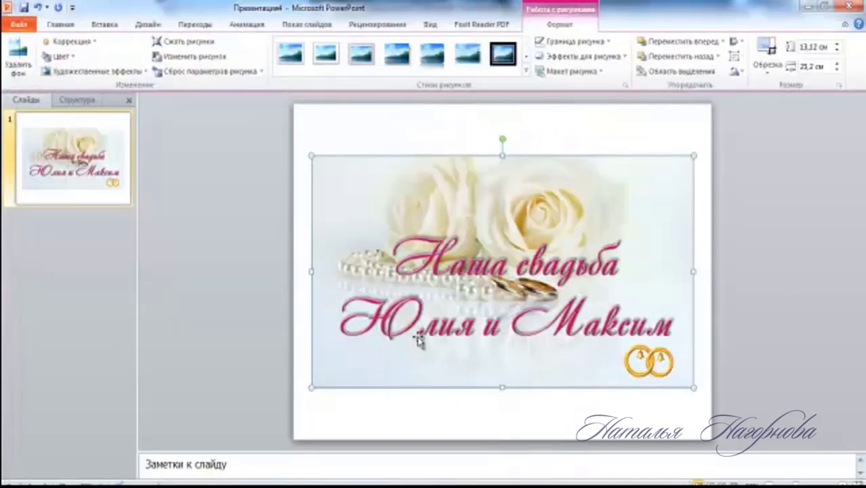
drag(311, 155, 491, 288)
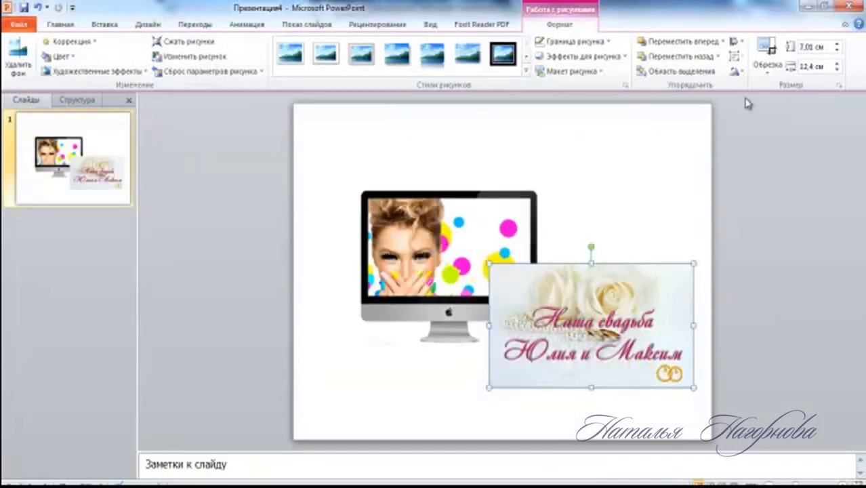
Crop a strip off the wedding card's left side, leaving 7.01 × 11.58 cm
click(768, 44)
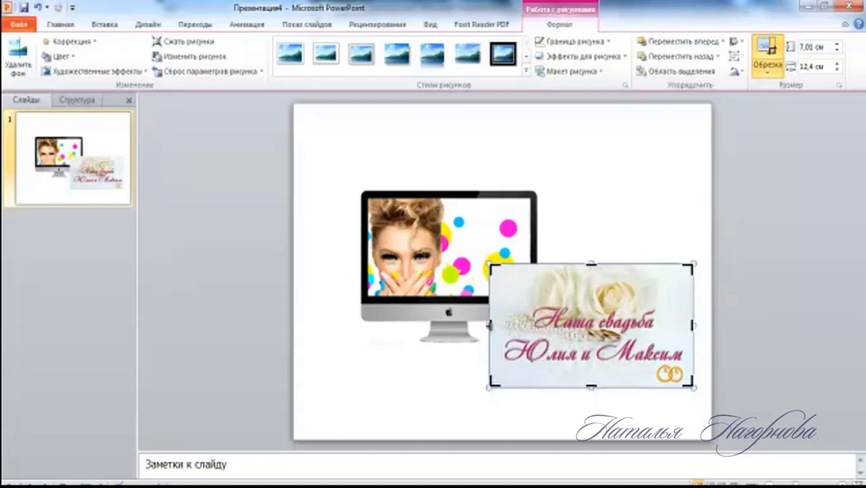
drag(488, 325, 500, 325)
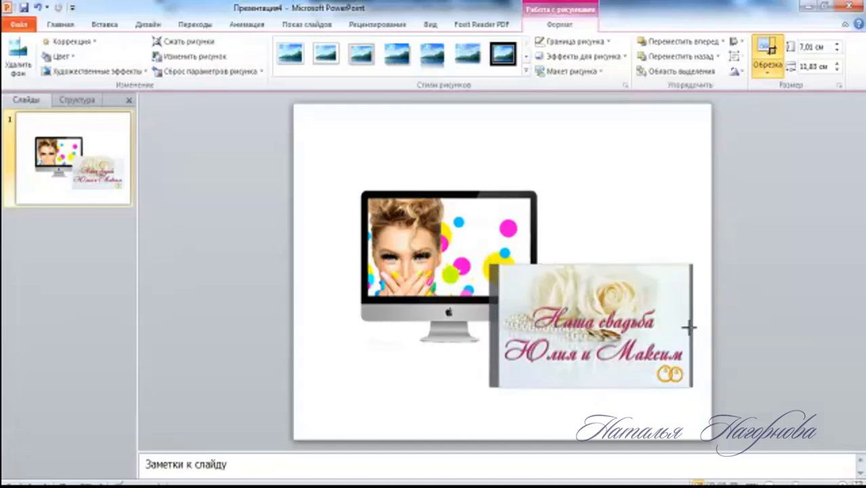
click(702, 321)
click(640, 317)
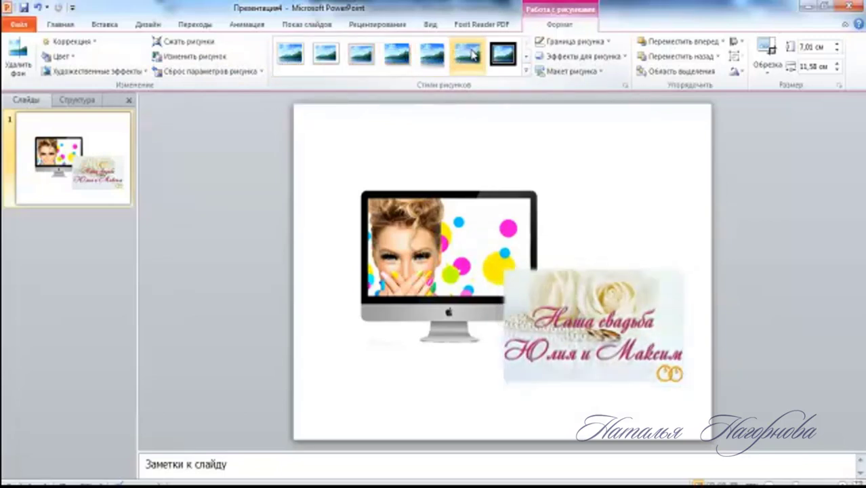
Give the card a white frame style and a light pink (Accent 2, 60% lighter) border
click(295, 64)
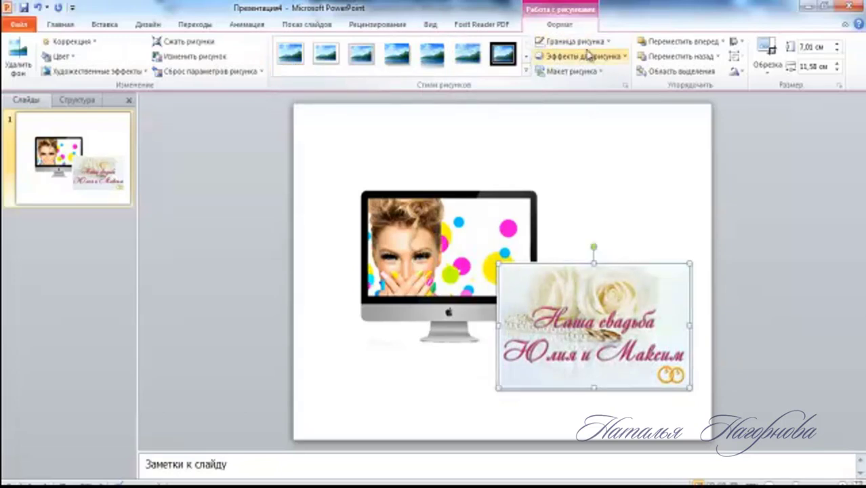
click(608, 42)
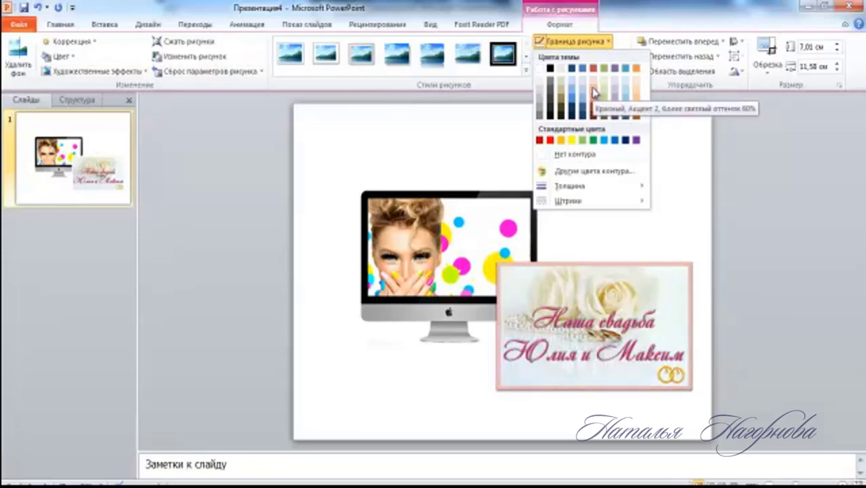
click(594, 92)
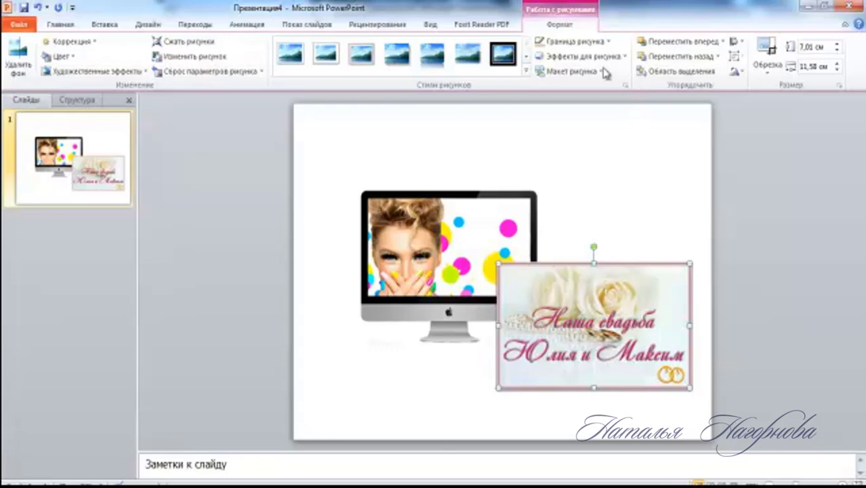
Apply a Perspective 3-D Rotation preset to the wedding card
click(621, 58)
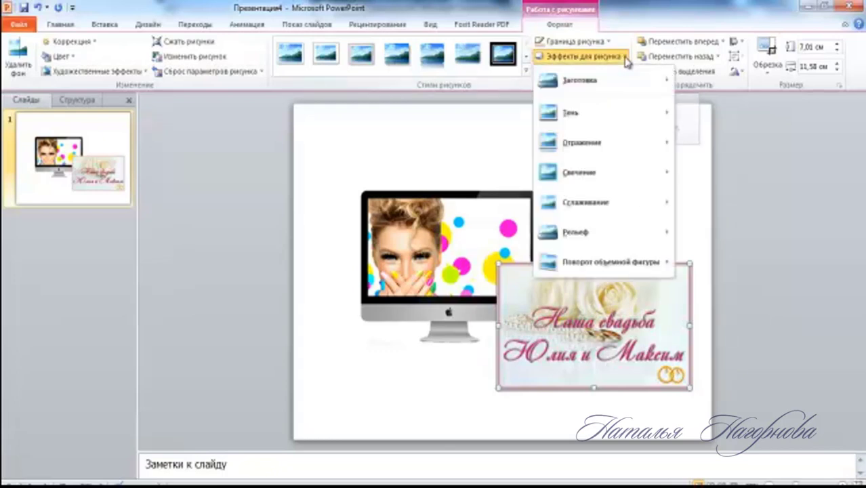
mouse_move(617, 266)
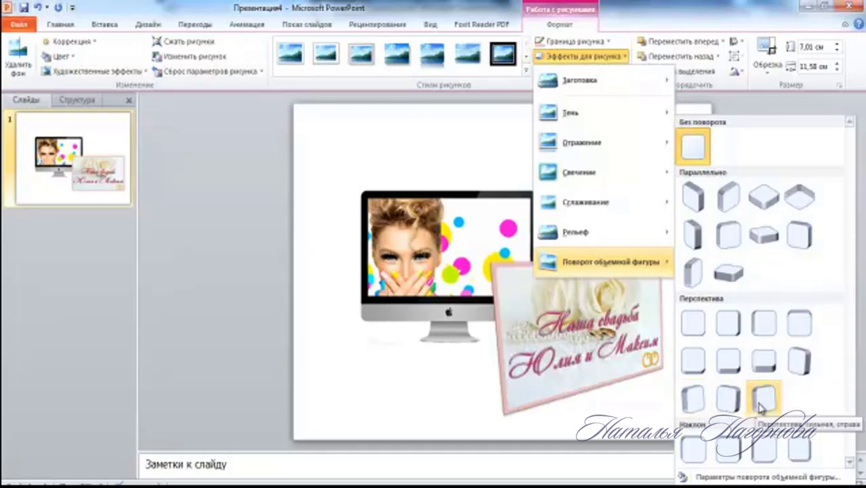
click(760, 406)
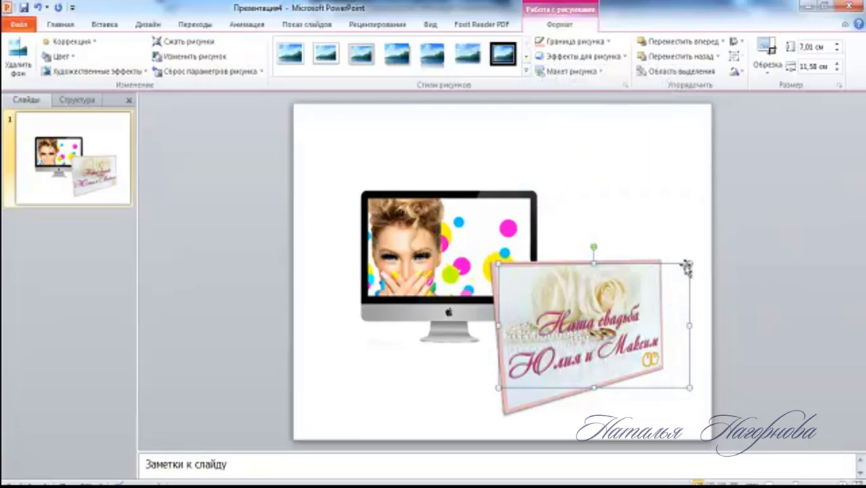
Shrink the card to 4.77 × 7.83 cm and place it over the monitor's lower left
drag(687, 263, 641, 295)
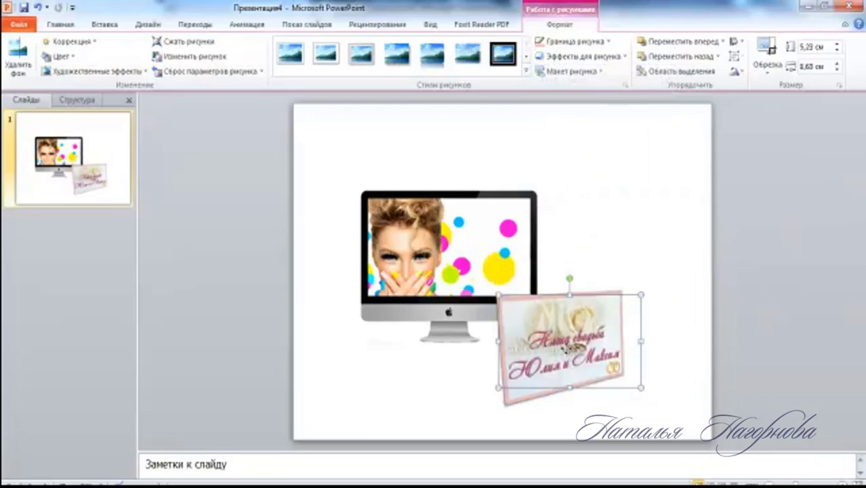
drag(569, 352, 371, 353)
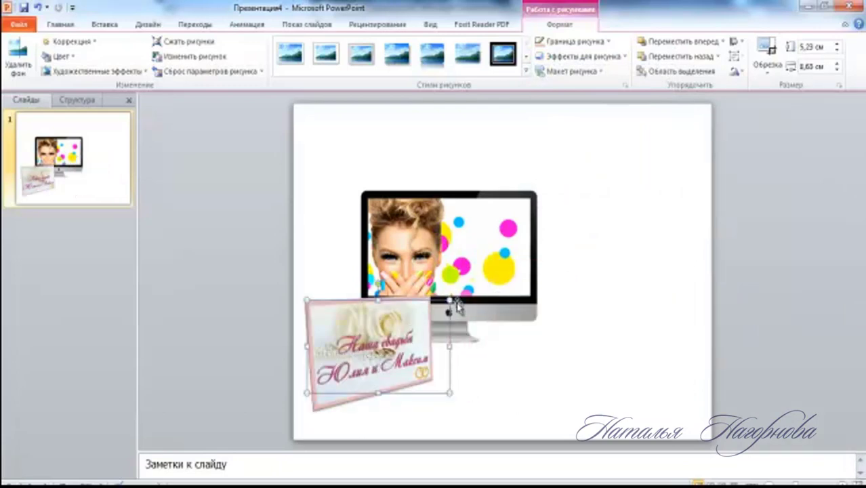
drag(450, 299, 437, 308)
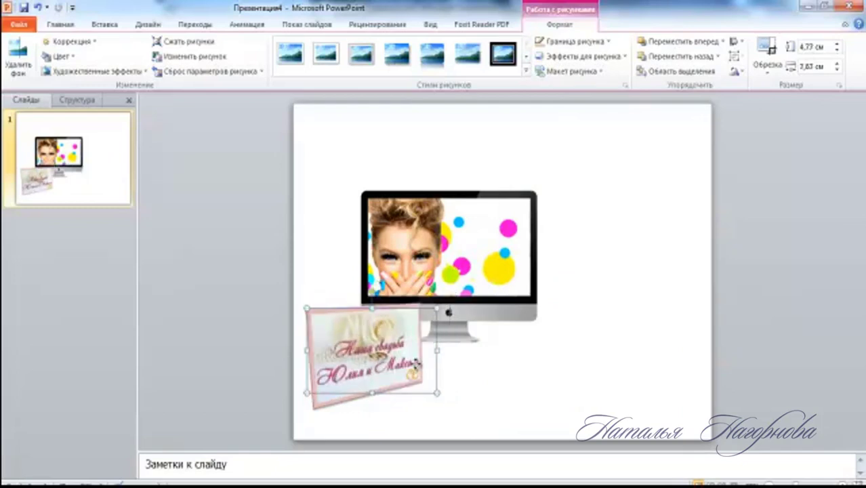
drag(417, 369, 426, 345)
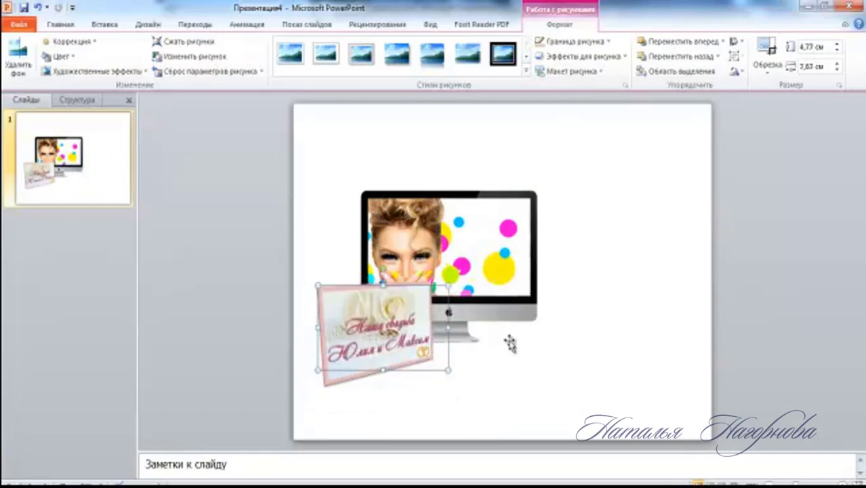
click(599, 303)
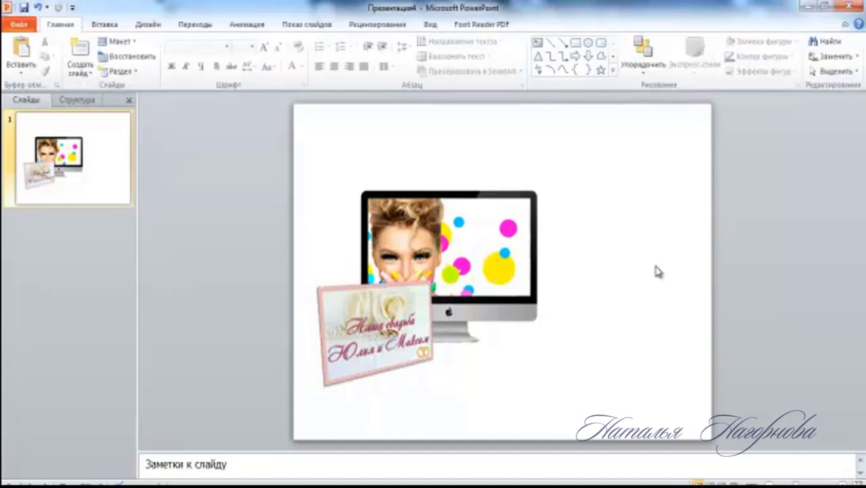
Insert pink card image 03 and shrink it to 7.55 × 9.62 cm beside the monitor
click(104, 24)
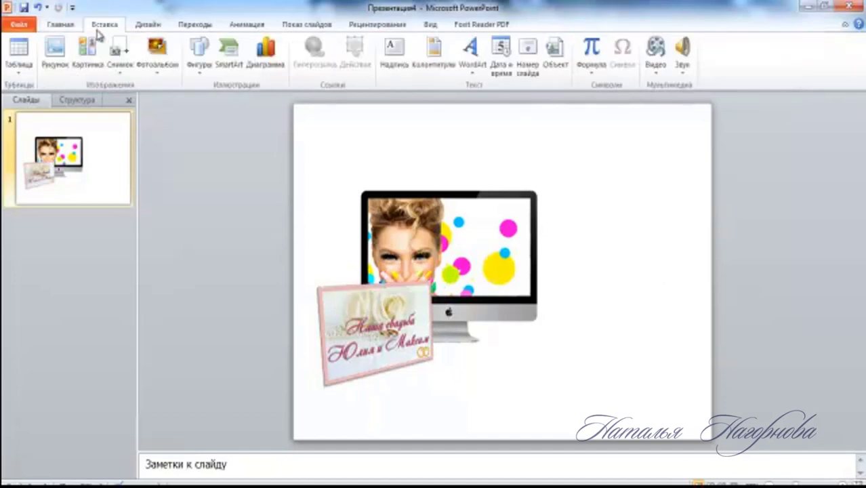
click(51, 67)
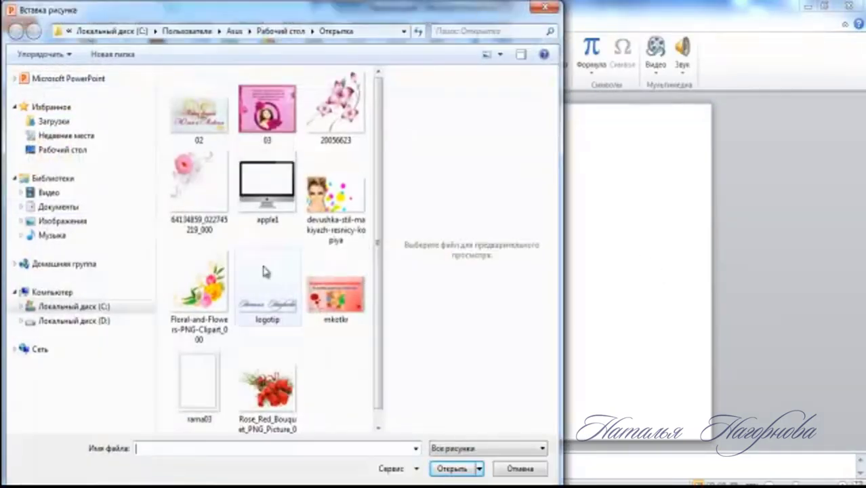
click(269, 110)
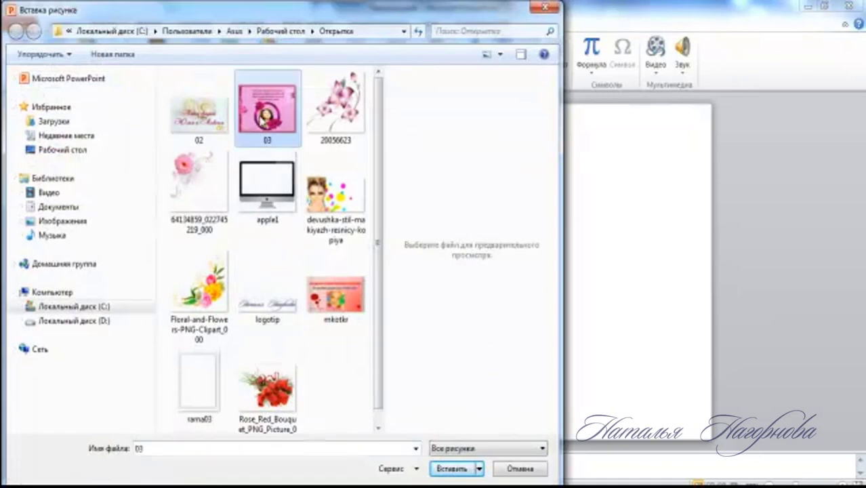
click(455, 468)
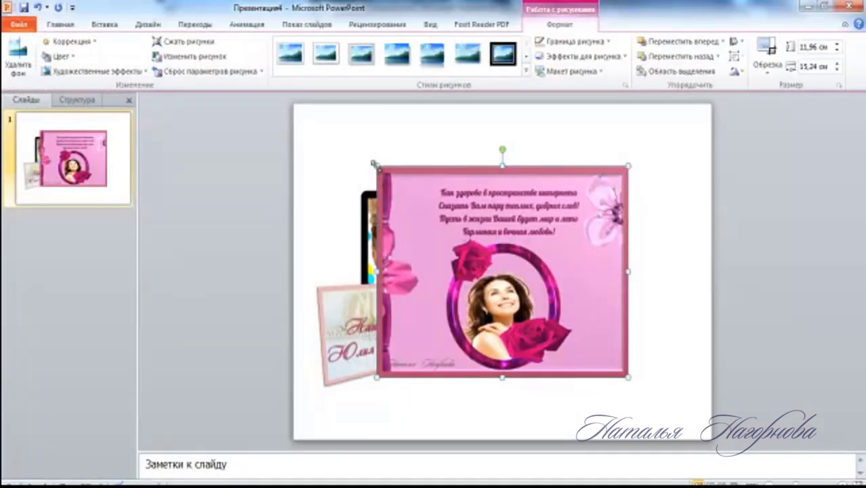
drag(373, 164, 469, 246)
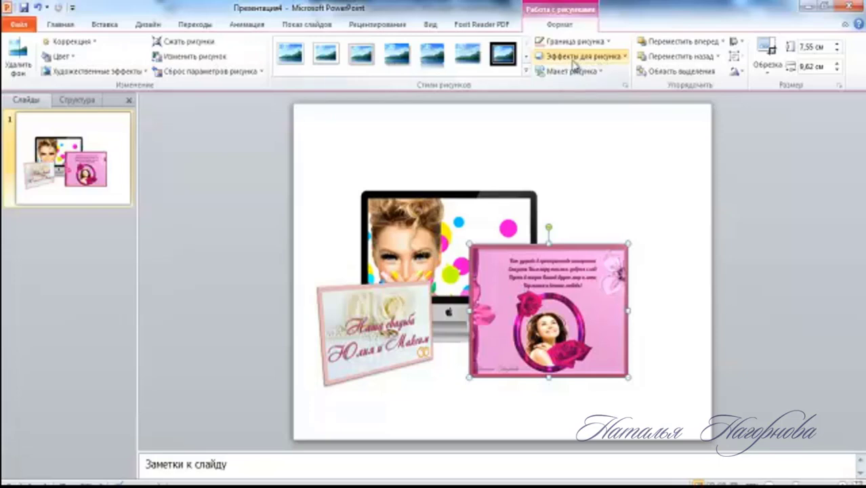
Tilt the pink card Isometric Right Up, shrink it to 5.49×7 cm, and overlap the wedding card
click(625, 58)
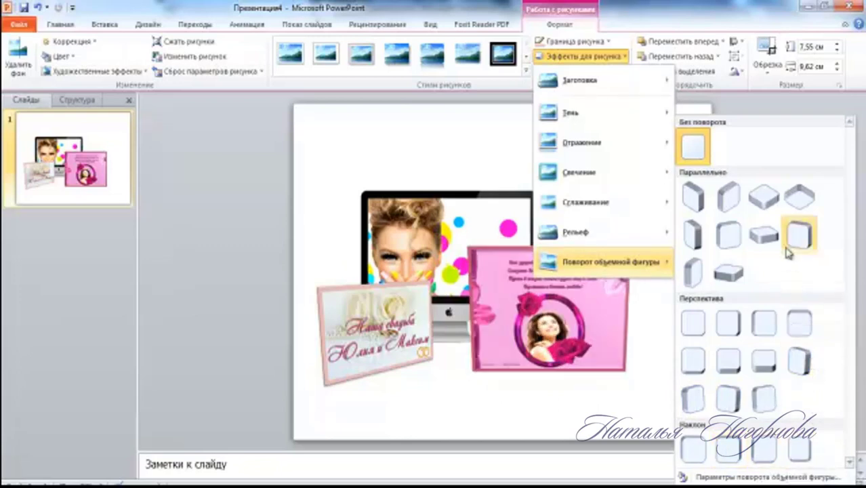
click(728, 196)
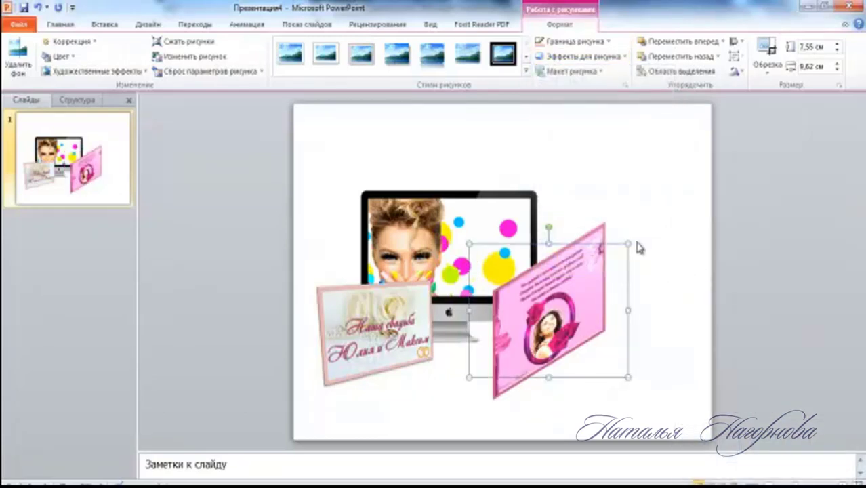
drag(627, 245, 585, 279)
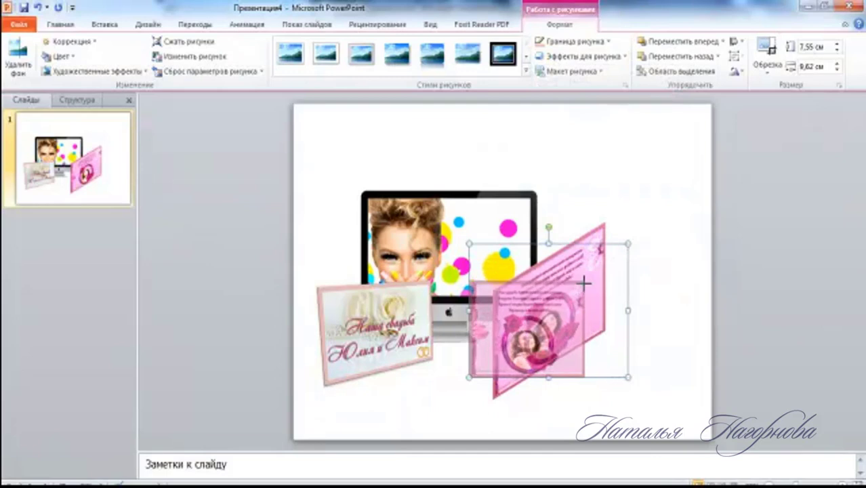
drag(552, 316, 477, 319)
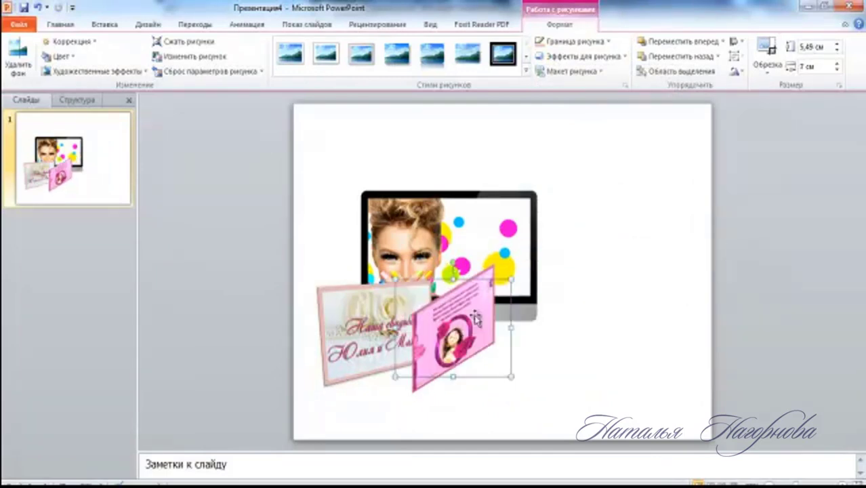
click(626, 230)
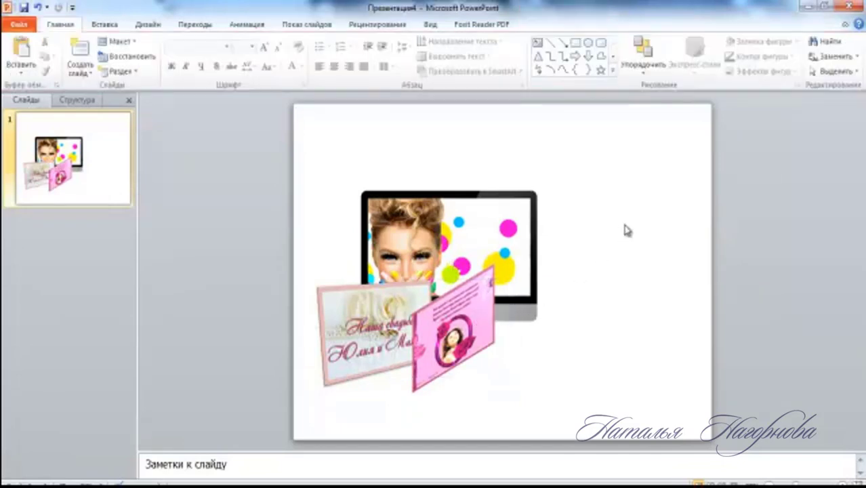
Open Insert Picture on the Открытка folder and select the mkotkr image
click(108, 24)
click(58, 73)
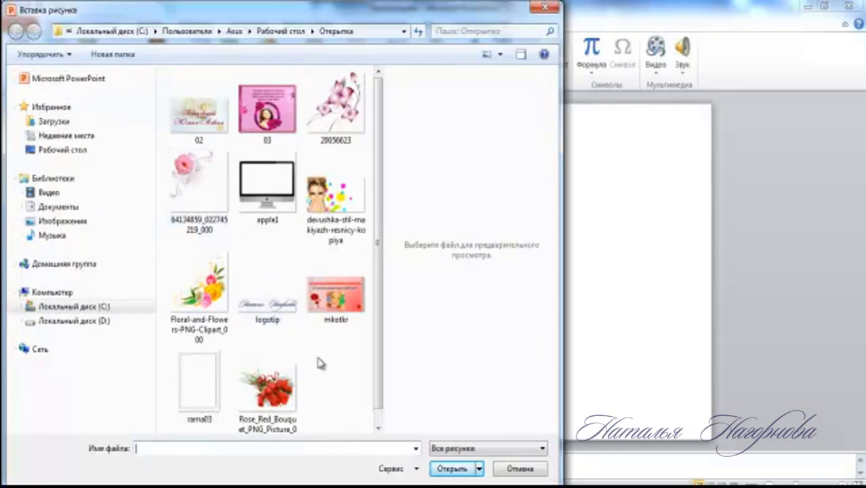
click(341, 303)
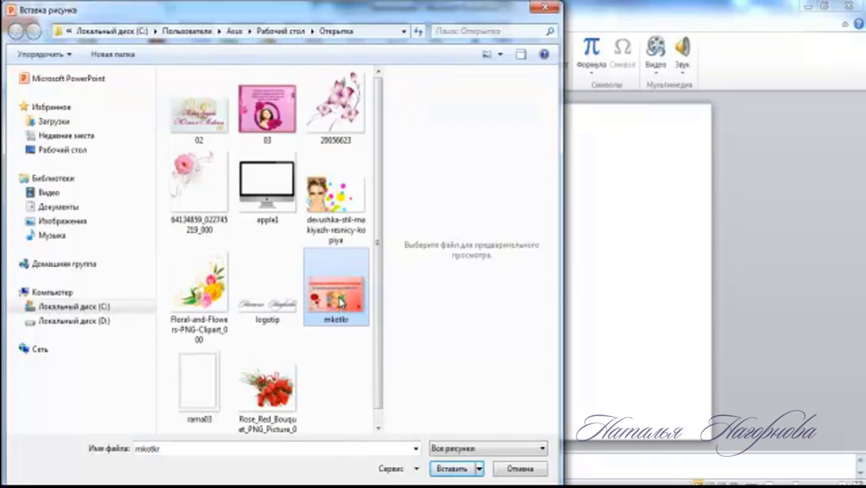
Insert the mkotkr picture, shrink it, crop a sliver off its right edge, and move it lower right
click(453, 469)
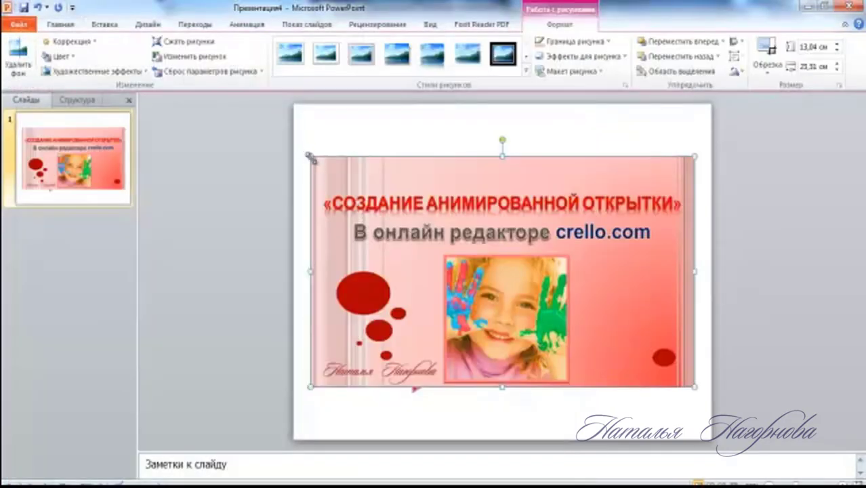
mouse_move(311, 157)
mouse_down()
mouse_move(433, 231)
mouse_move(408, 216)
mouse_up()
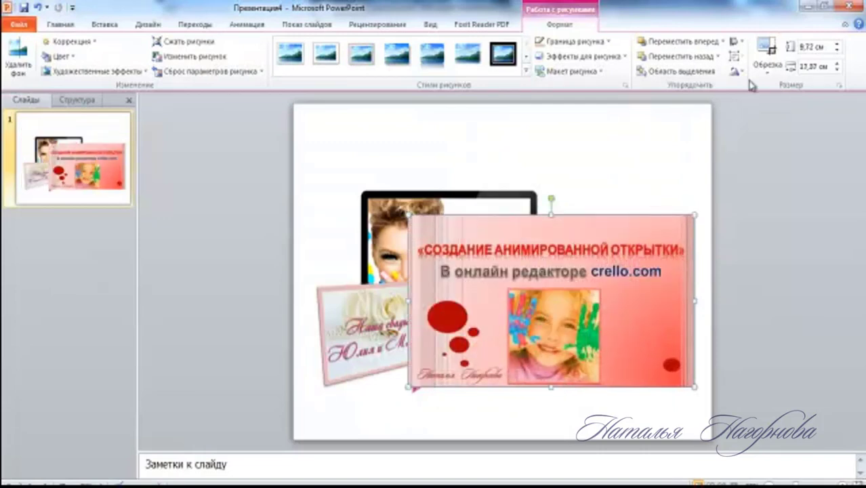
click(767, 51)
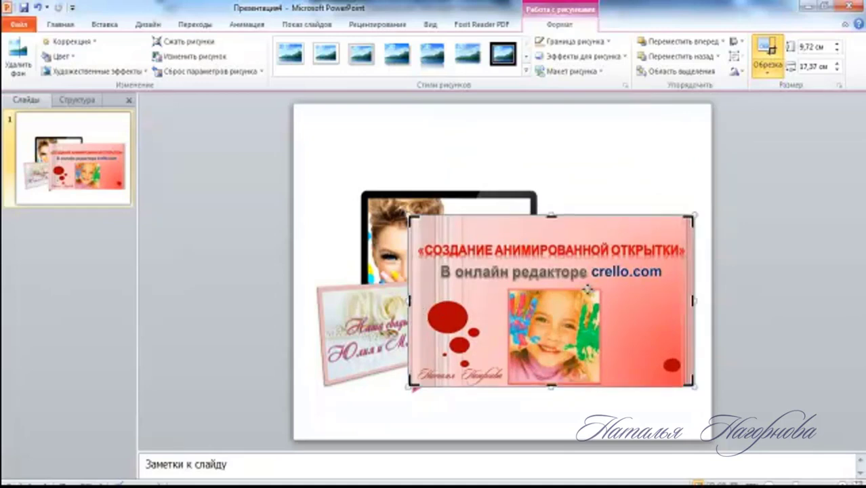
drag(690, 301, 684, 301)
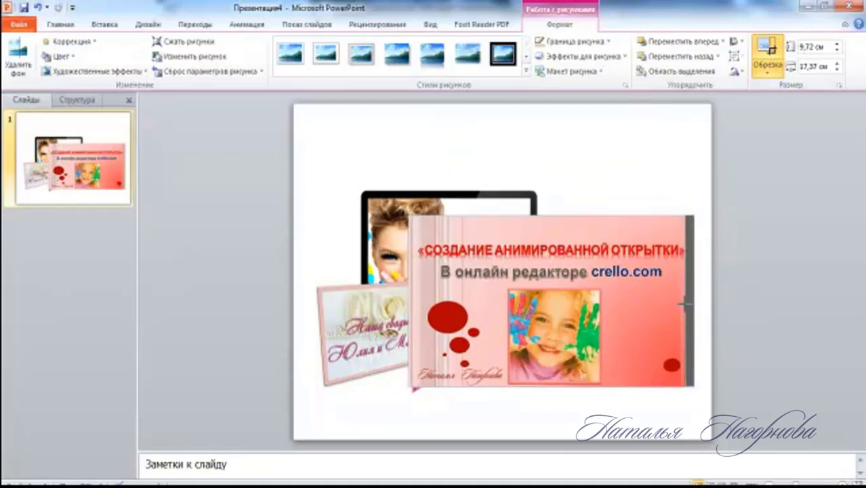
click(692, 195)
click(605, 252)
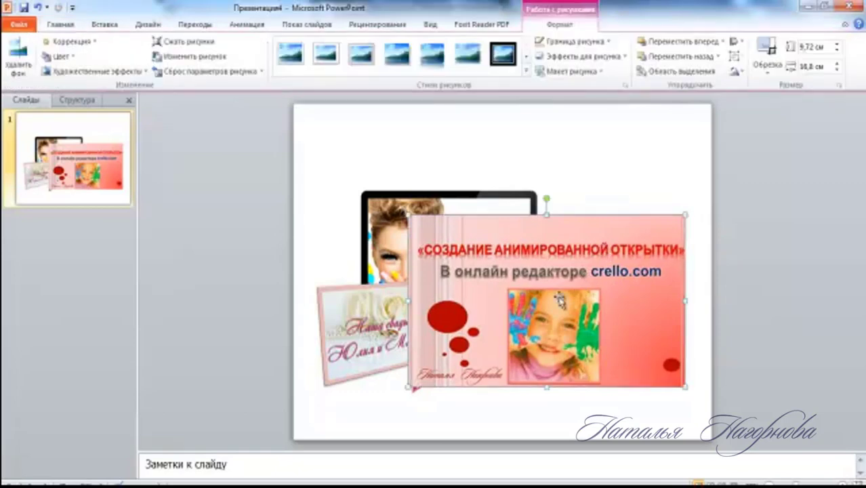
drag(411, 218, 488, 265)
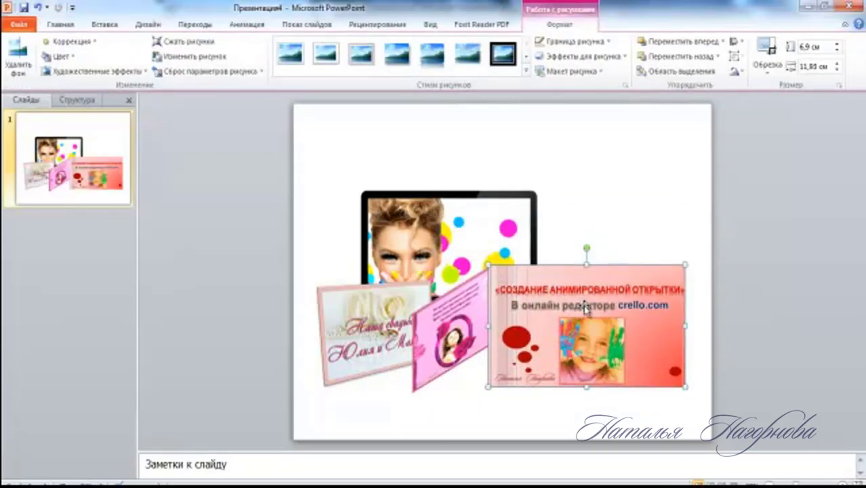
Apply a parallel 3-D rotation preset to the crello.com card
click(625, 59)
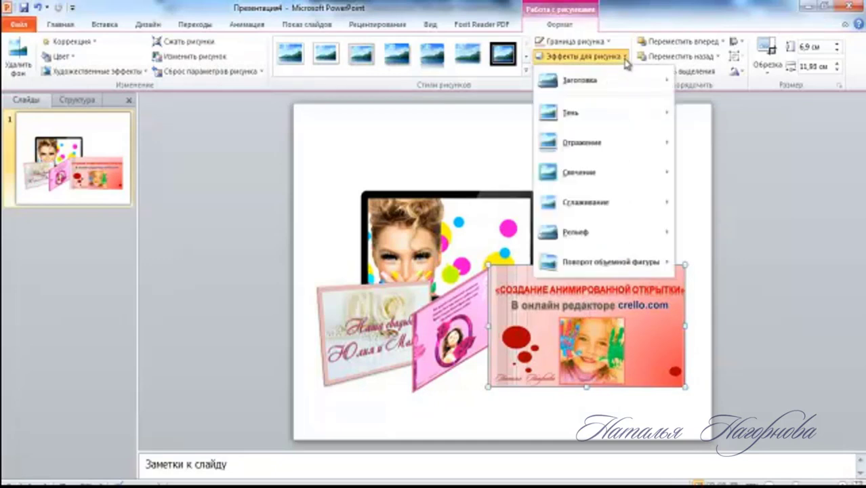
mouse_move(624, 265)
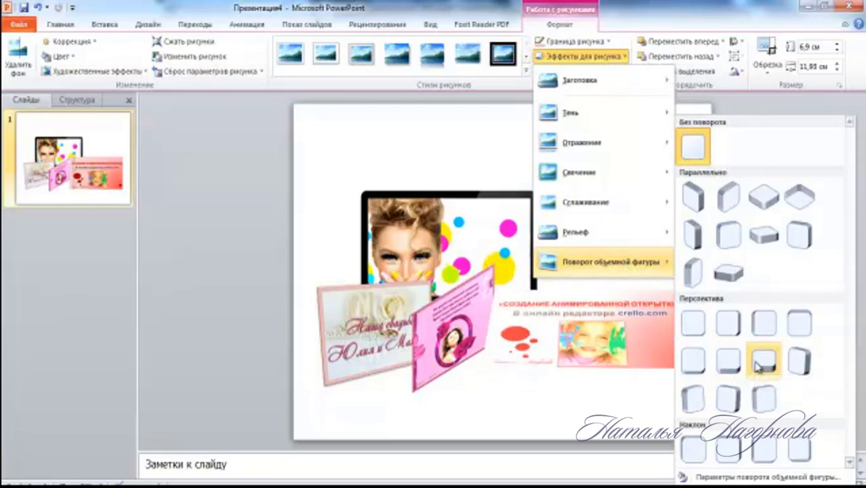
click(767, 201)
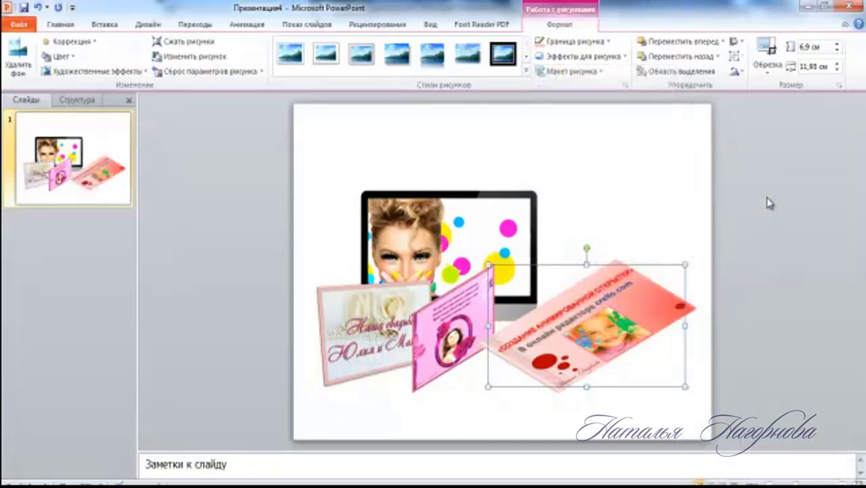
Shrink the card to 4.89 × 8.45 cm beside the pink card and apply the first picture style
drag(684, 266, 627, 301)
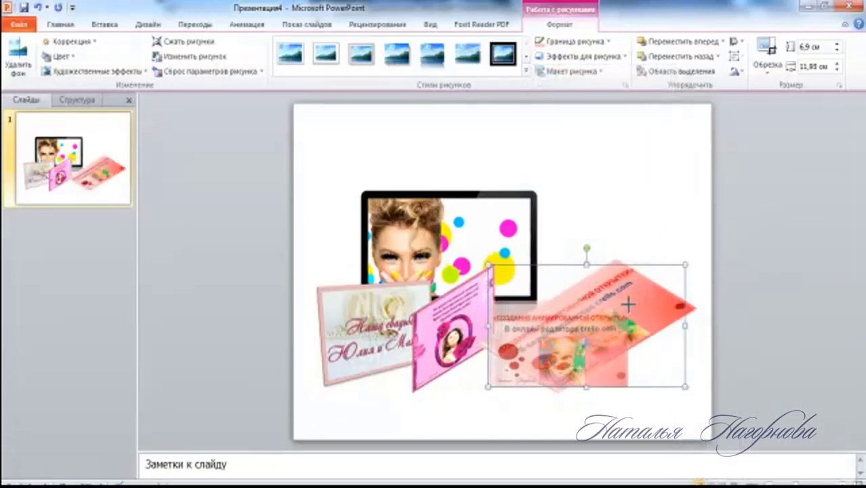
drag(584, 342, 557, 321)
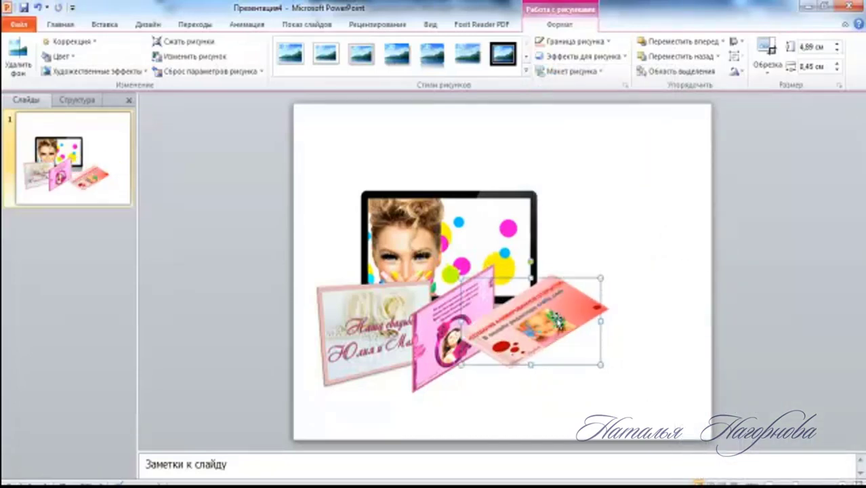
click(618, 218)
click(550, 347)
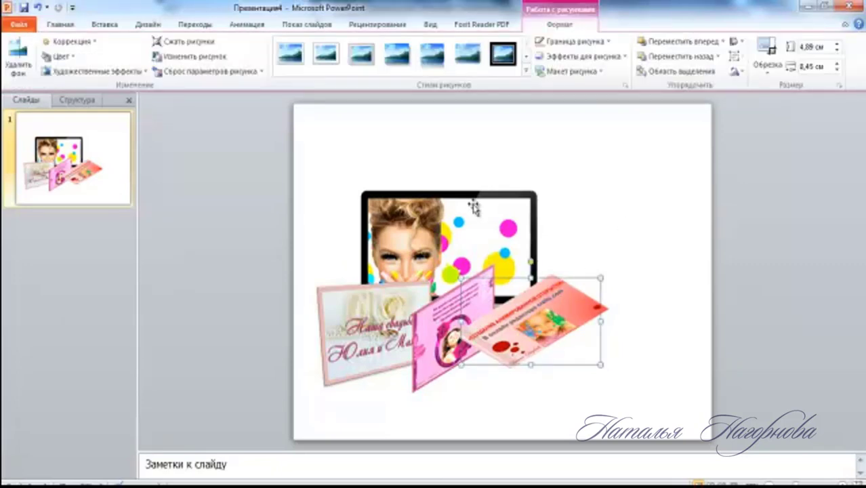
click(290, 57)
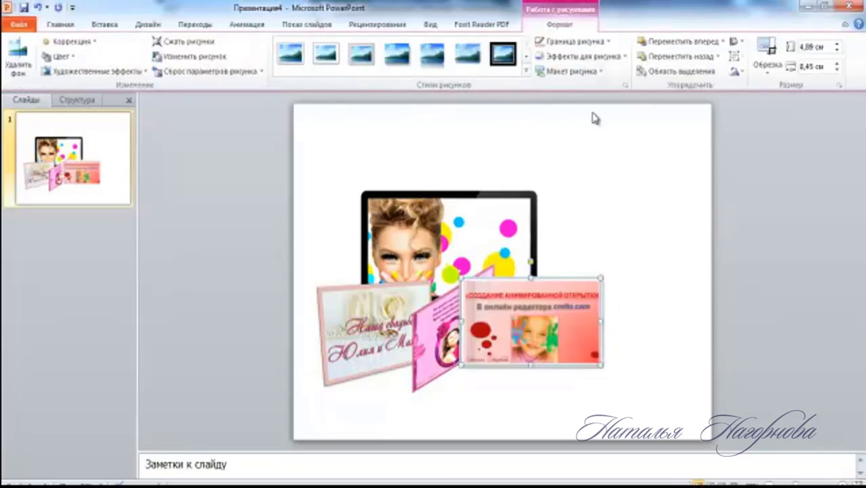
Give the crello.com card a dark red border and an isometric 3-D rotation
click(609, 42)
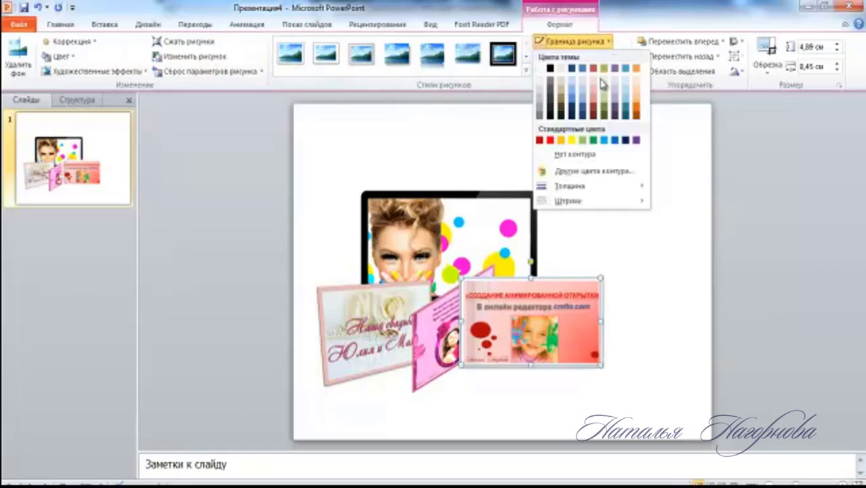
click(593, 112)
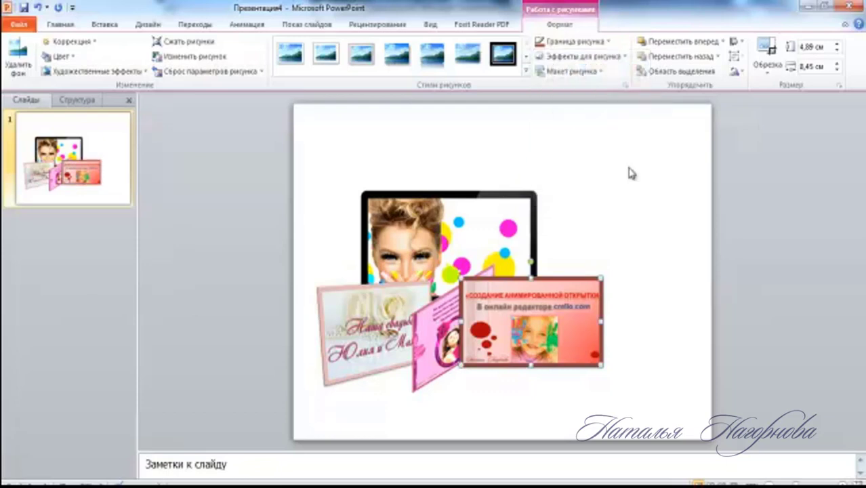
click(625, 57)
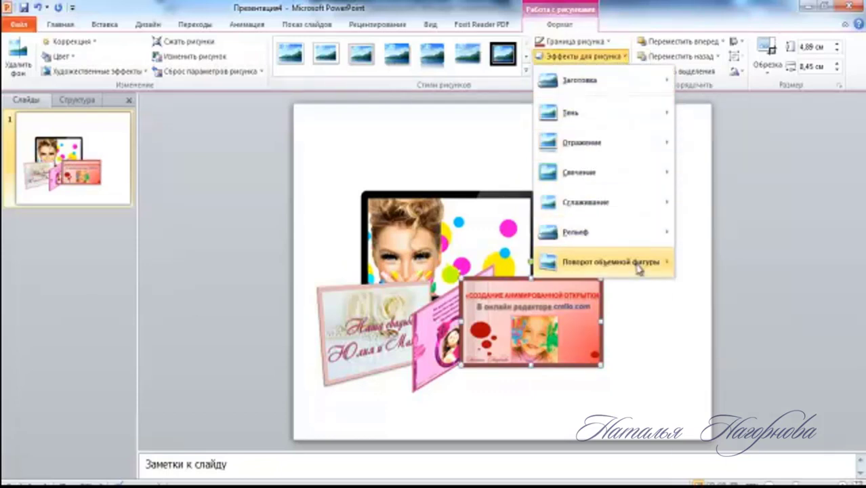
mouse_move(638, 265)
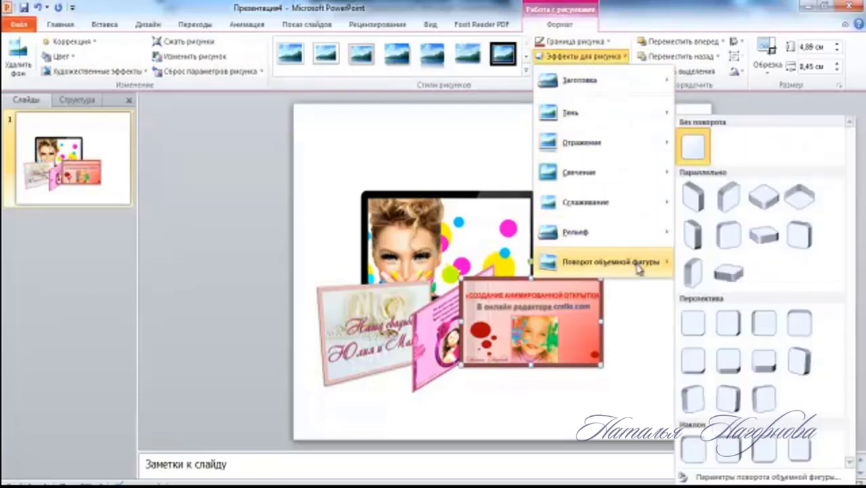
click(771, 207)
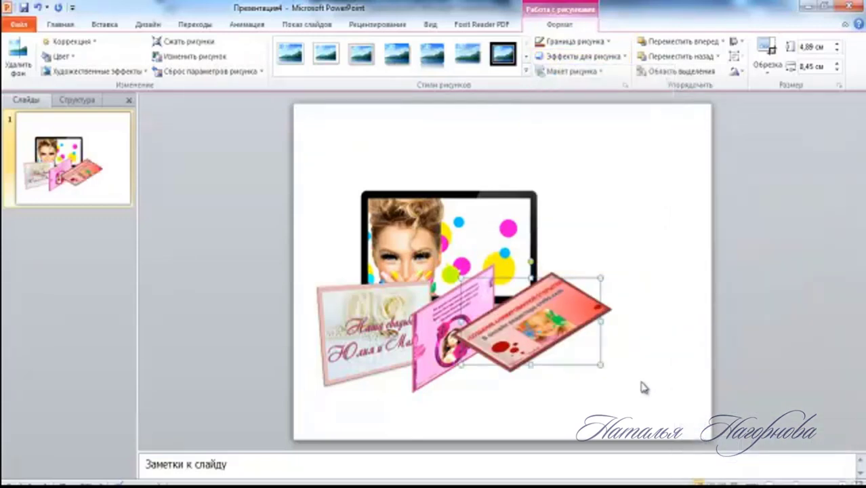
Nudge the red card slightly right so it overlaps less of the pink card
click(666, 279)
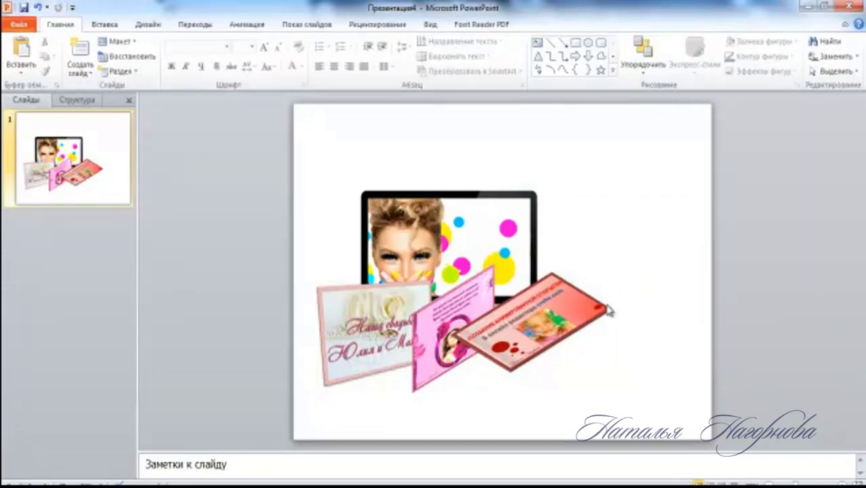
click(553, 318)
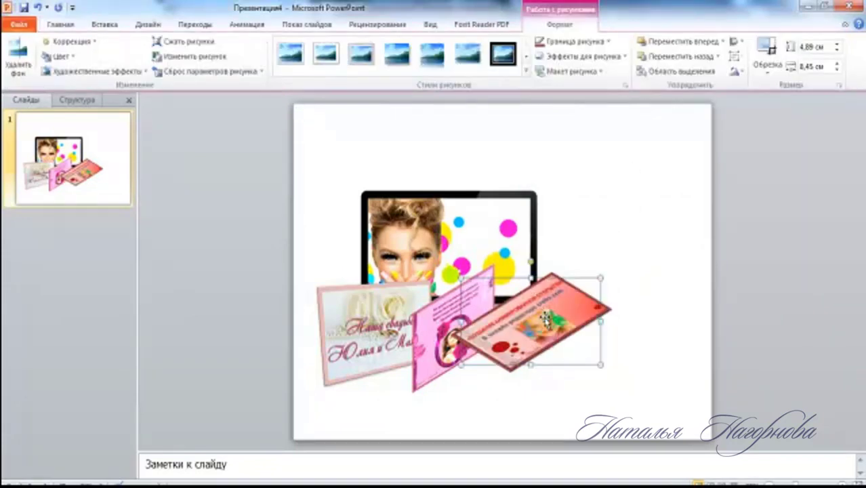
drag(543, 313, 559, 315)
click(604, 194)
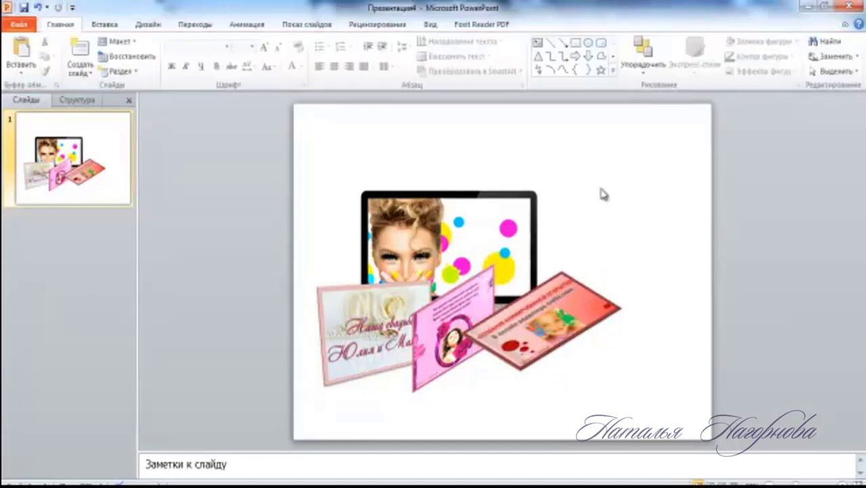
Insert the 20056623 flower picture onto the slide
click(111, 27)
click(54, 68)
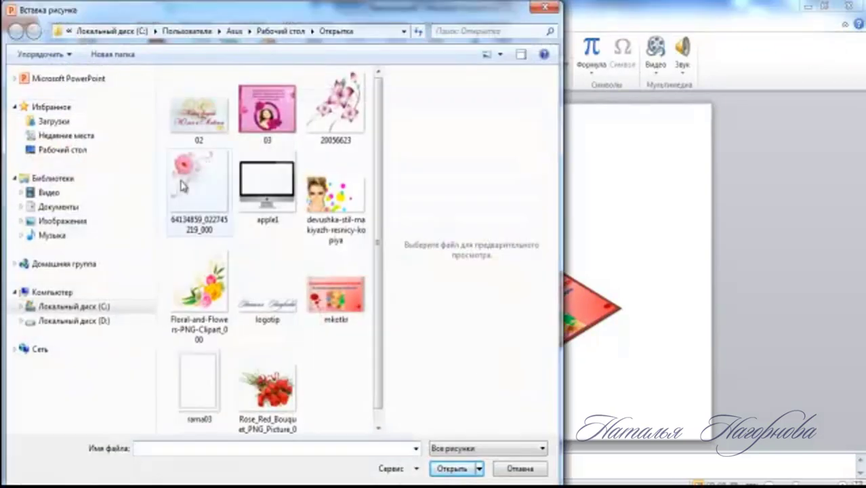
click(337, 112)
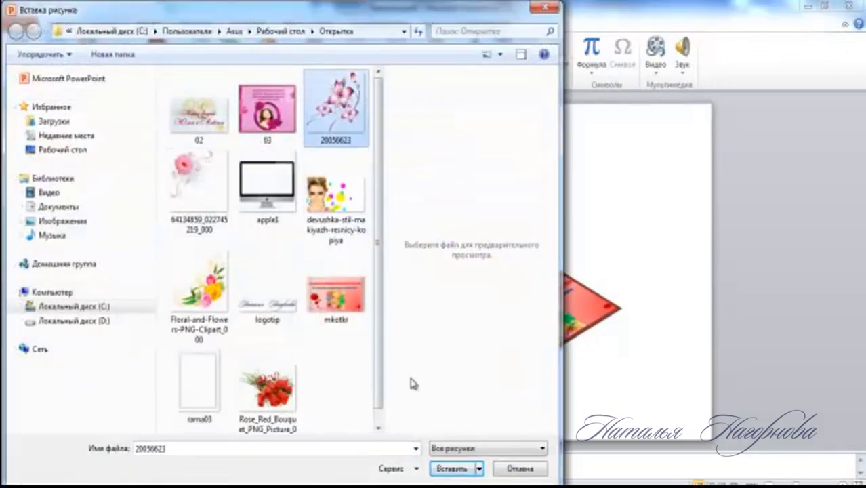
click(451, 467)
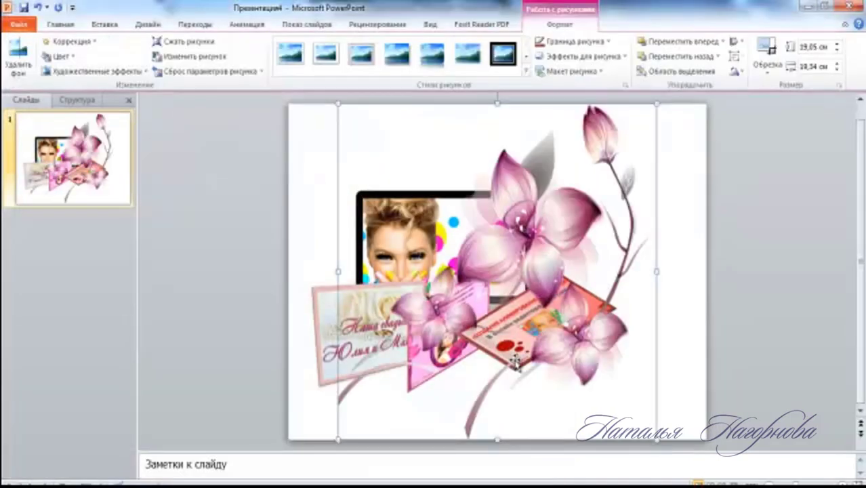
Shrink the flower to about 4.6 cm, rotate it at the monitor's top-left corner, and open the Start menu
drag(338, 104, 498, 272)
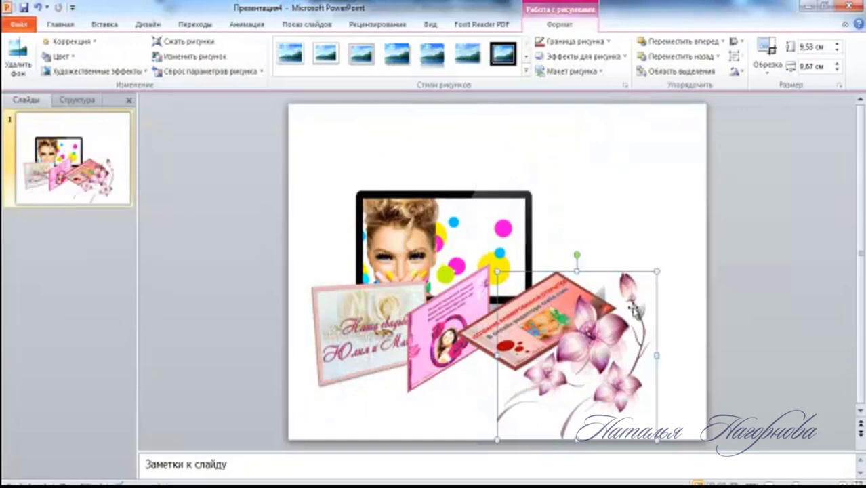
drag(656, 272, 632, 296)
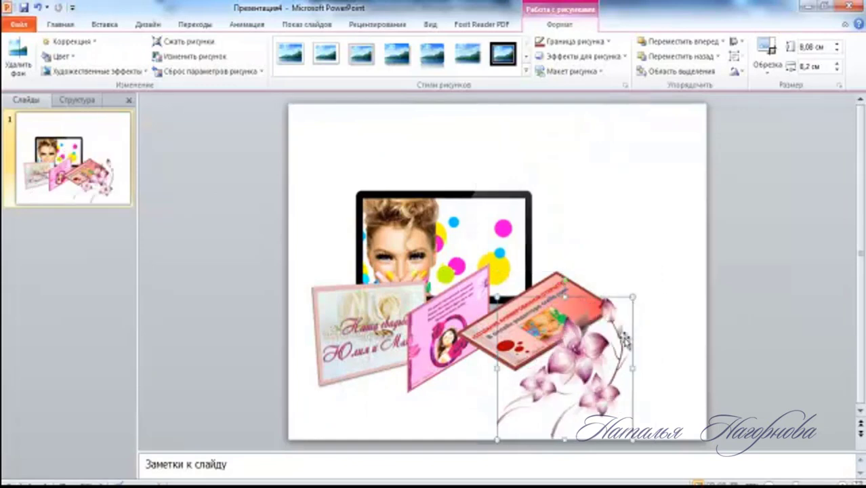
drag(588, 379, 632, 225)
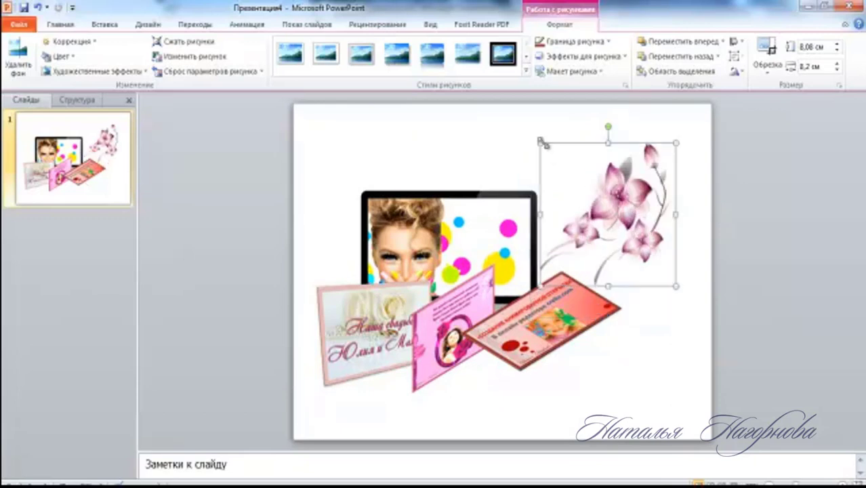
drag(541, 143, 561, 157)
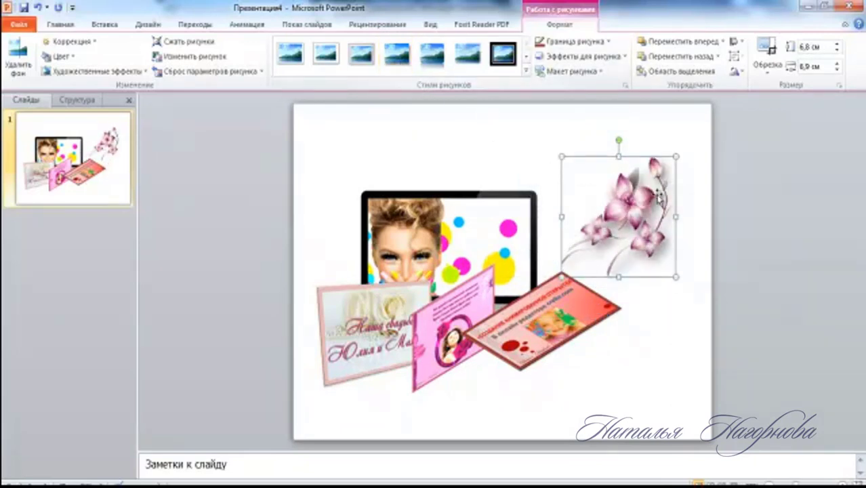
drag(673, 271, 660, 261)
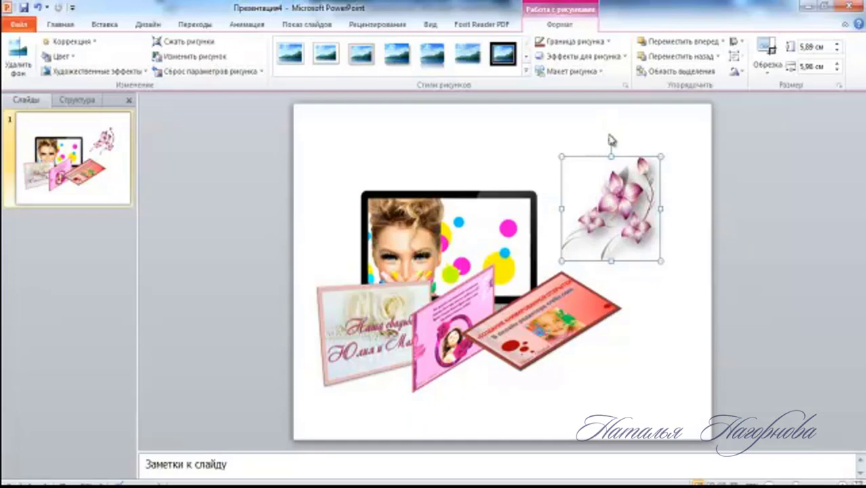
mouse_move(609, 140)
mouse_down()
mouse_move(619, 240)
mouse_move(645, 241)
mouse_move(371, 217)
mouse_up()
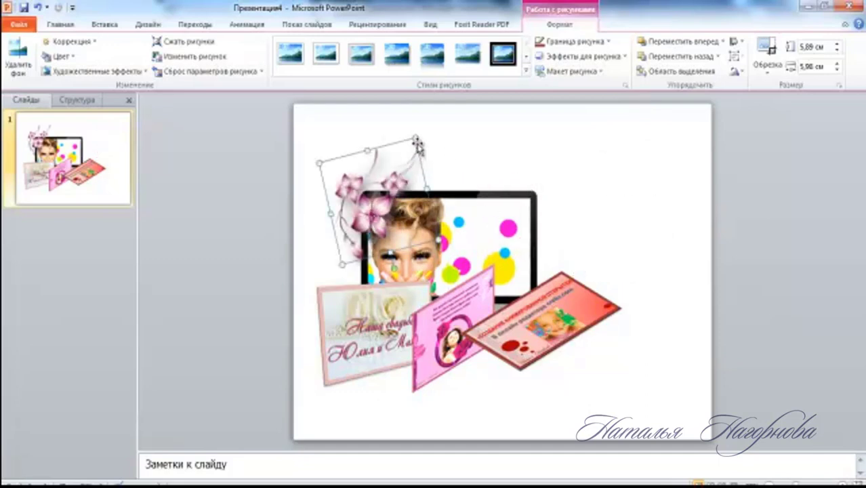
drag(415, 139, 401, 167)
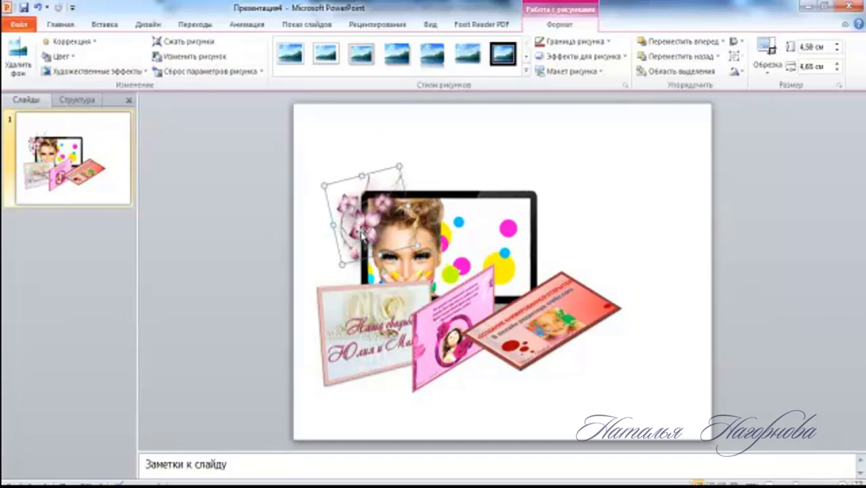
drag(366, 234, 366, 223)
click(635, 167)
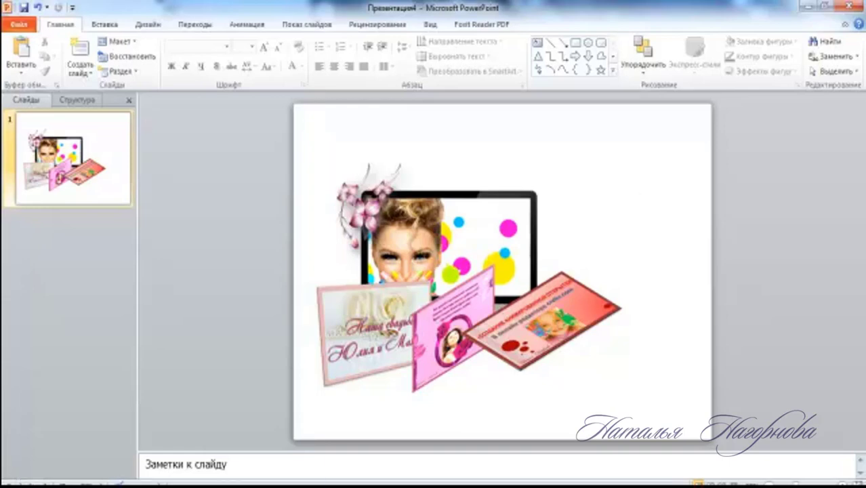
key(super)
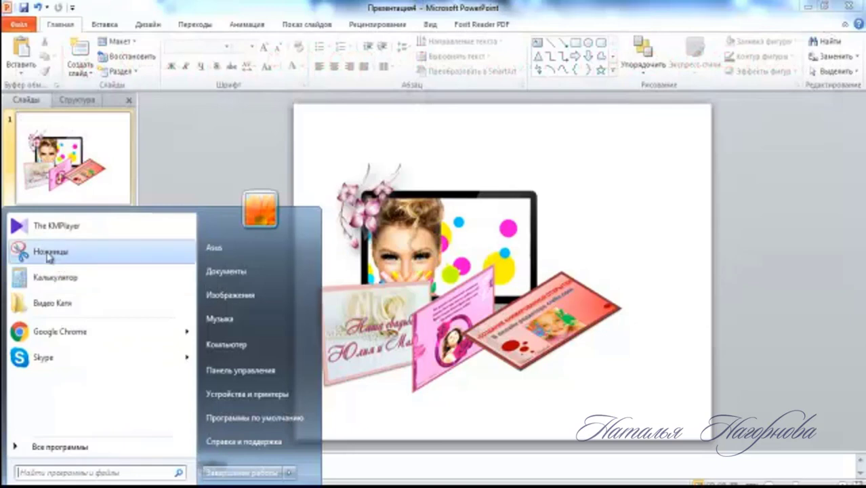
Capture the collage area of the slide with Snipping Tool
click(46, 254)
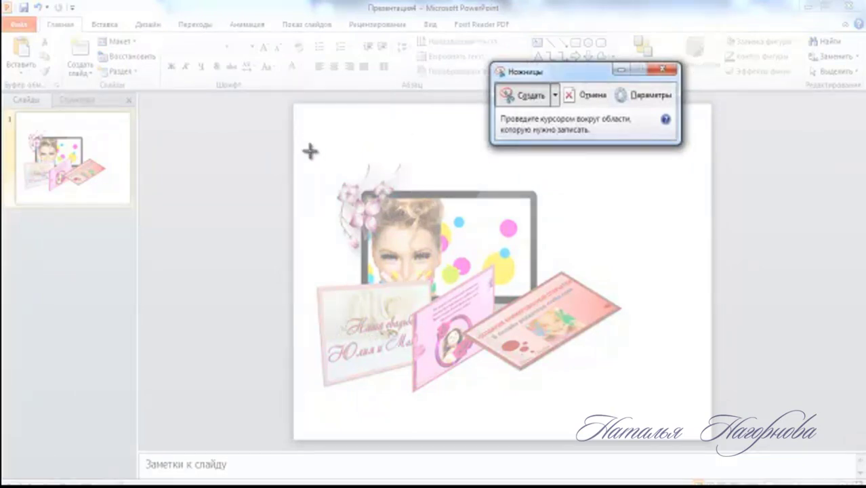
mouse_move(310, 149)
mouse_down()
mouse_move(585, 379)
mouse_move(596, 398)
mouse_move(629, 396)
mouse_up()
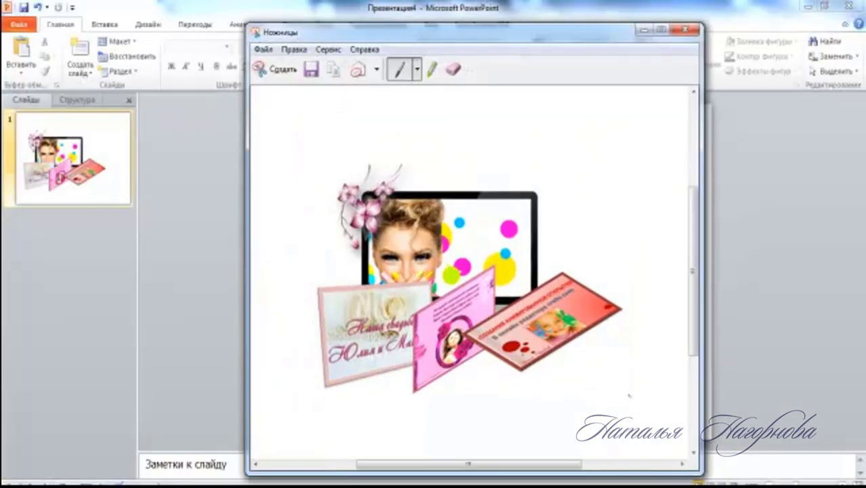
click(310, 72)
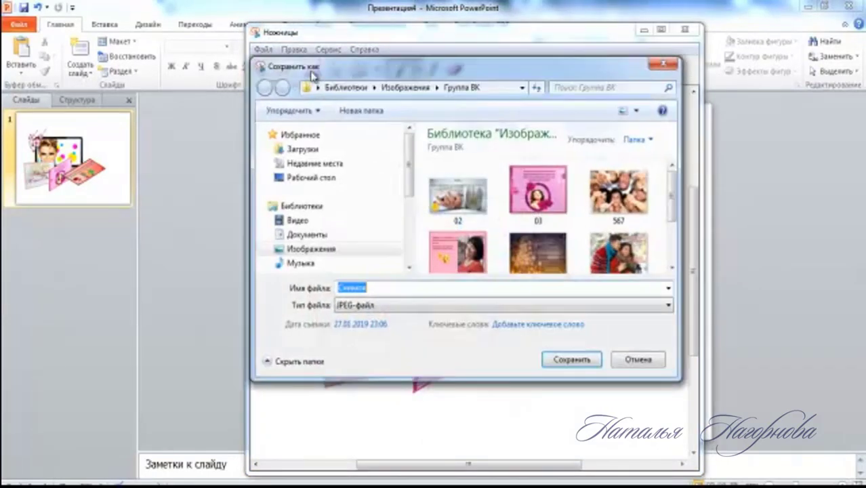
Save the snip as 034 in the Desktop's Открытка folder and close Snipping Tool
click(339, 180)
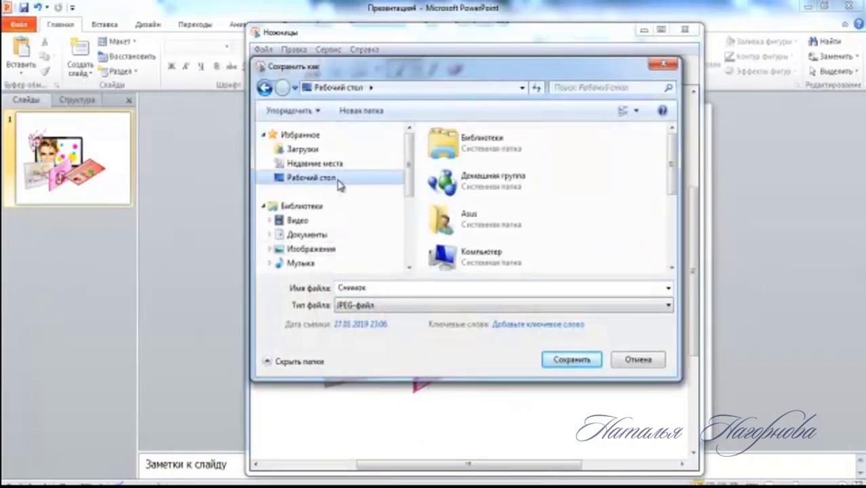
scroll(673, 165, down, 4)
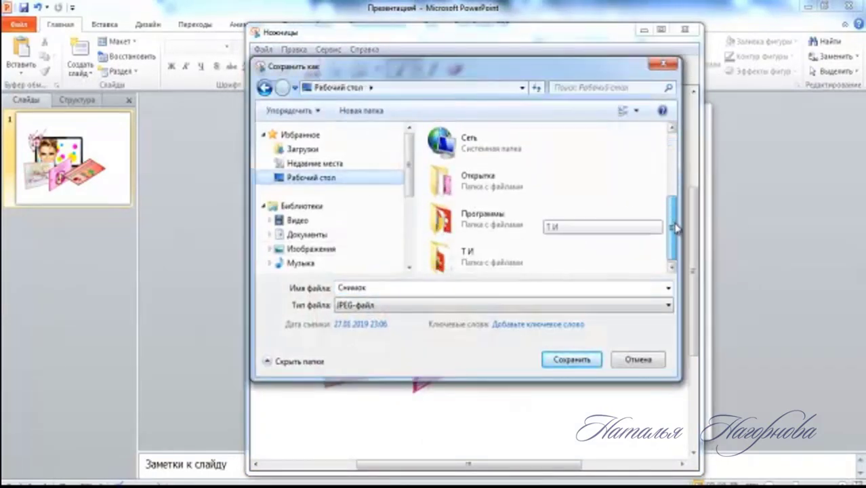
click(481, 186)
double_click(481, 186)
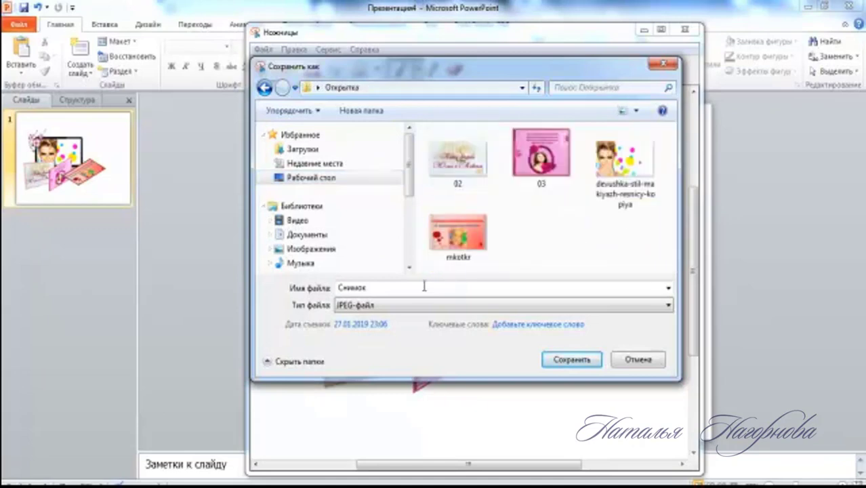
double_click(399, 289)
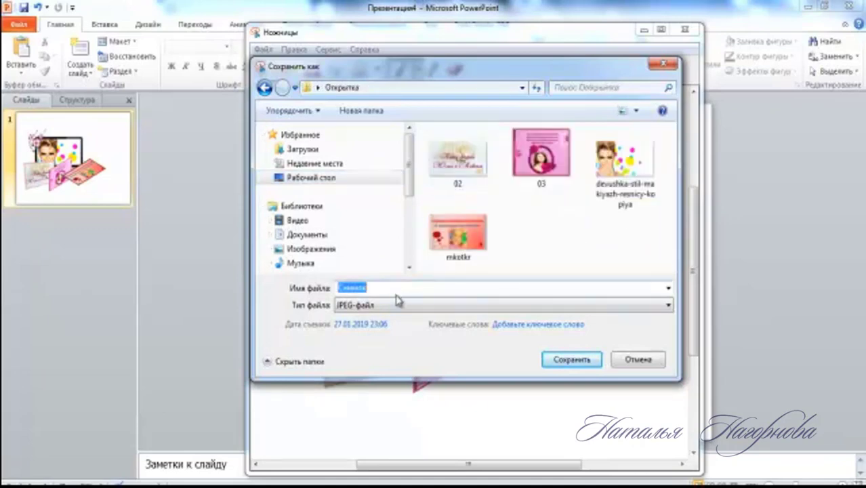
text(0)
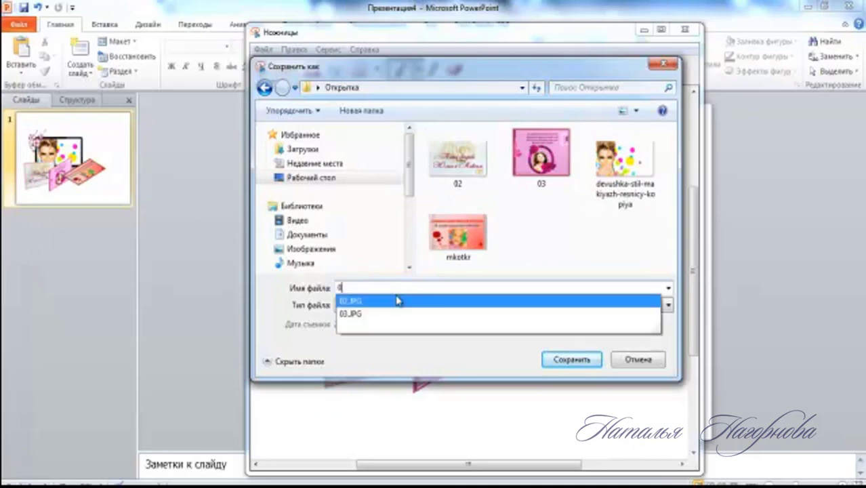
text(34)
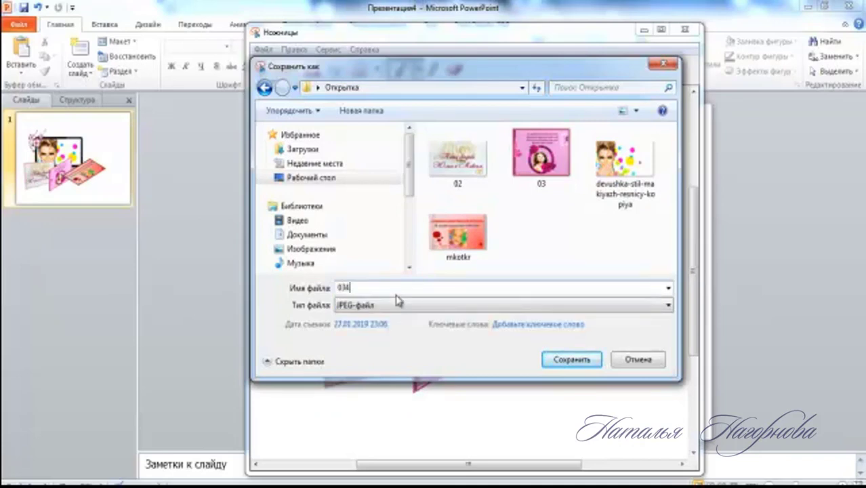
click(573, 359)
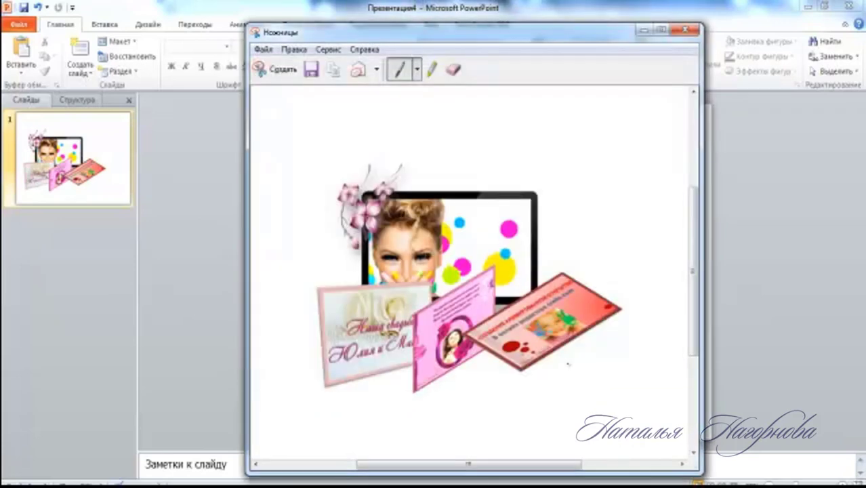
click(686, 30)
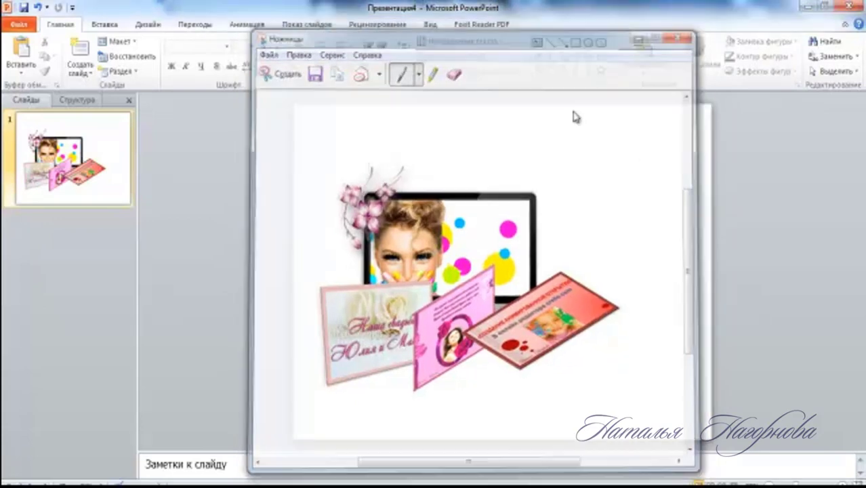
Add a blank slide (Пустой слайд) and paste the collage onto it
click(79, 72)
click(98, 284)
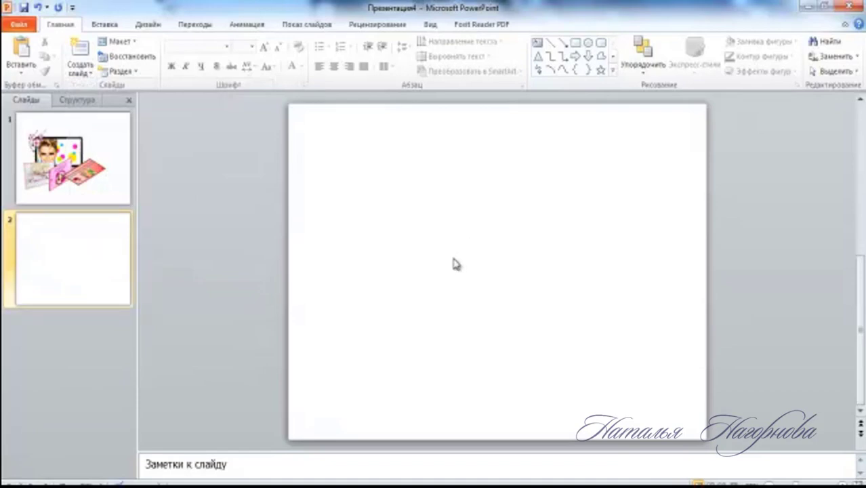
key(ctrl+v)
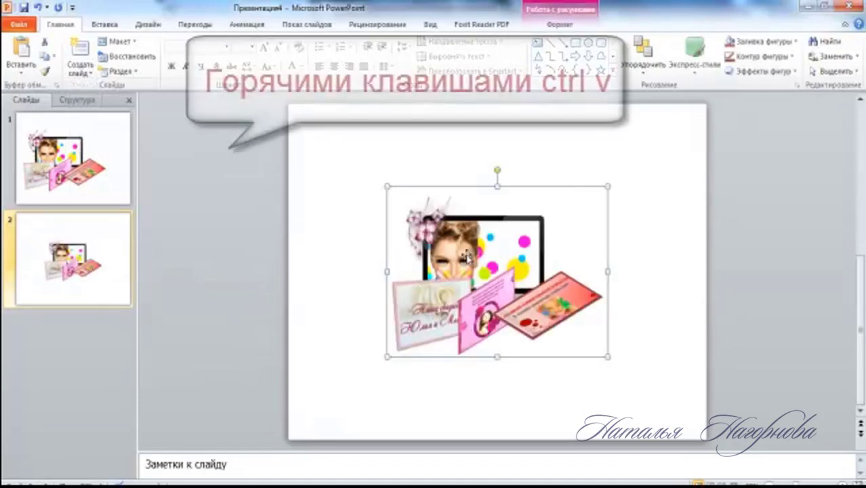
Position the pasted collage and tilt it a few degrees counter-clockwise
drag(409, 273, 372, 246)
drag(428, 229, 471, 217)
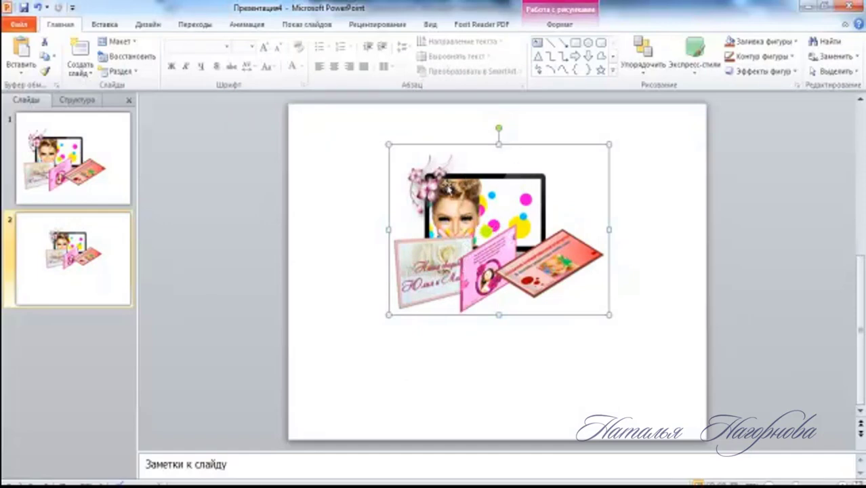
drag(448, 196, 434, 225)
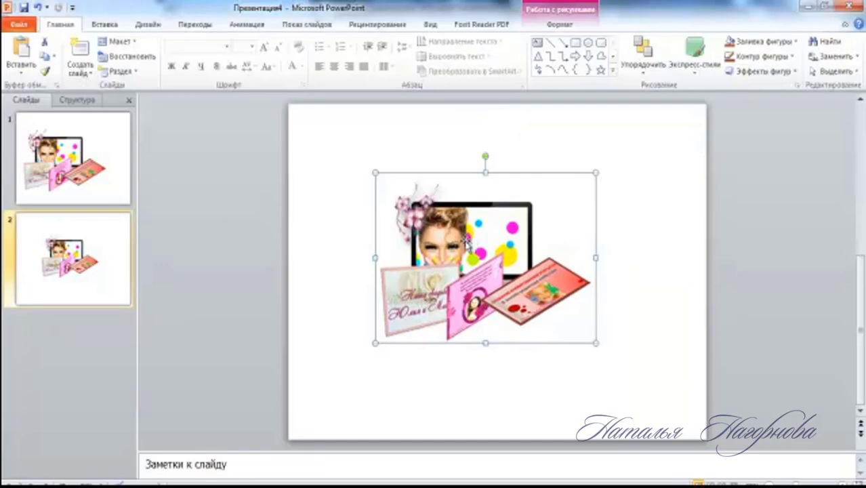
drag(484, 156, 468, 157)
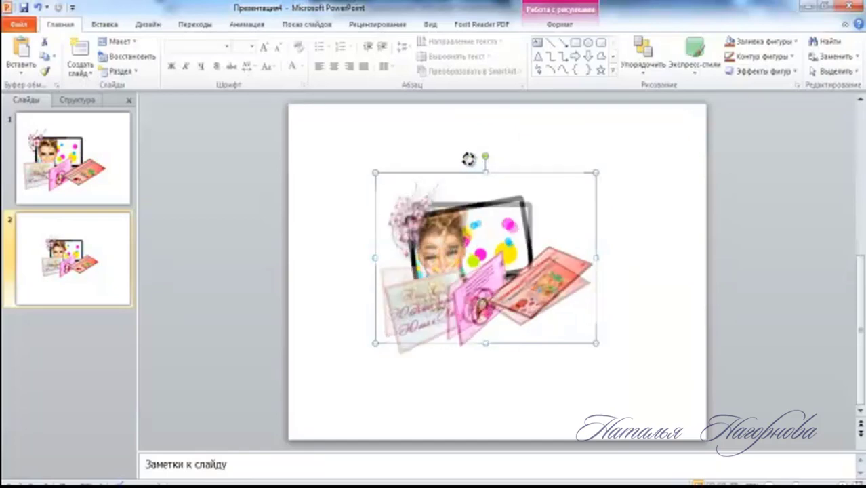
drag(475, 280, 458, 287)
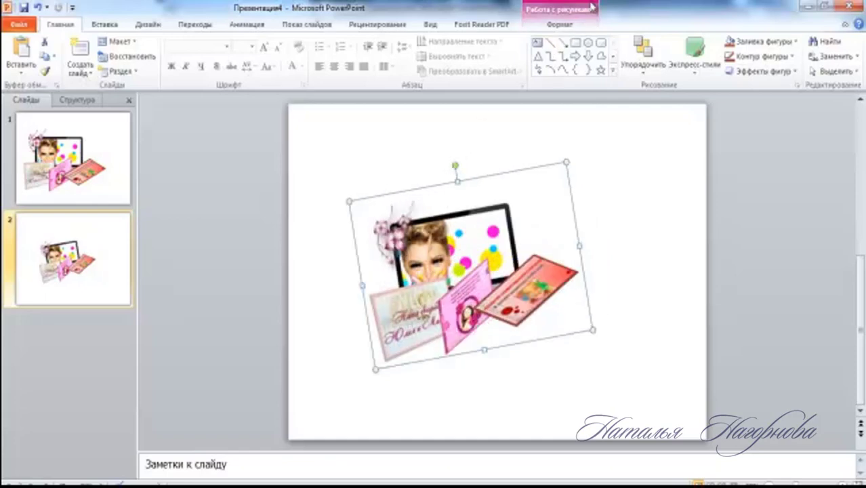
click(563, 25)
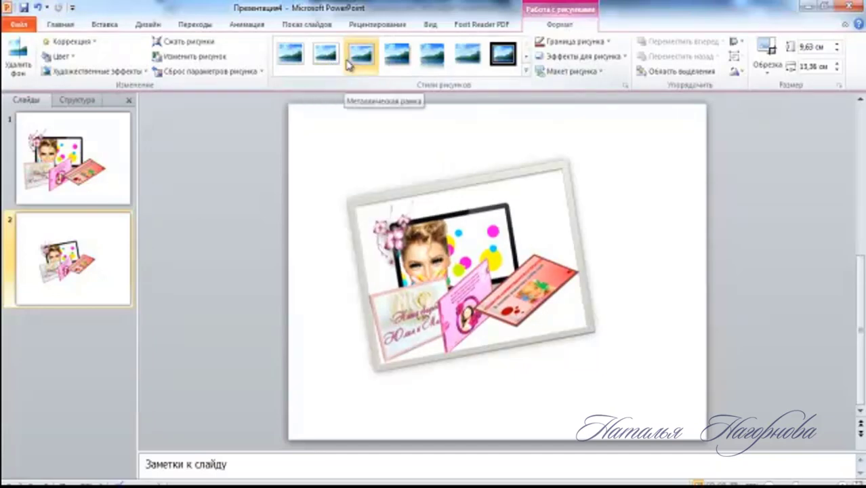
Apply the Комбинированная рамка, черная style and a custom pink border colour to the collage
click(526, 70)
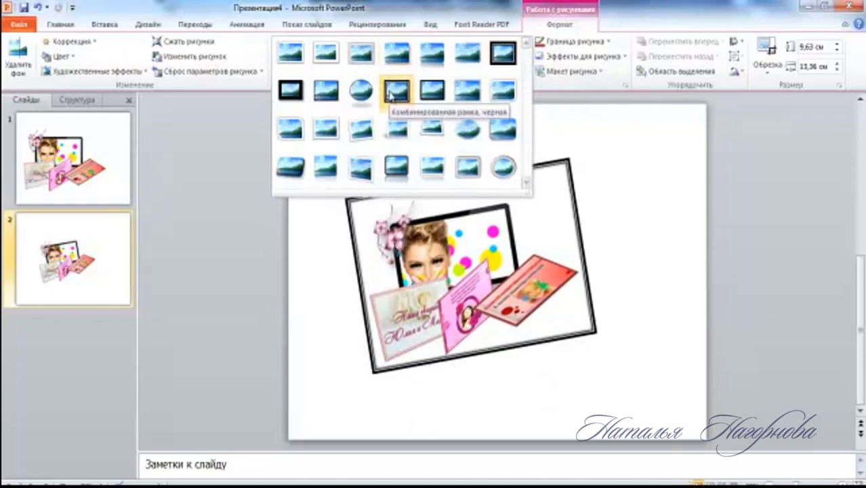
click(391, 94)
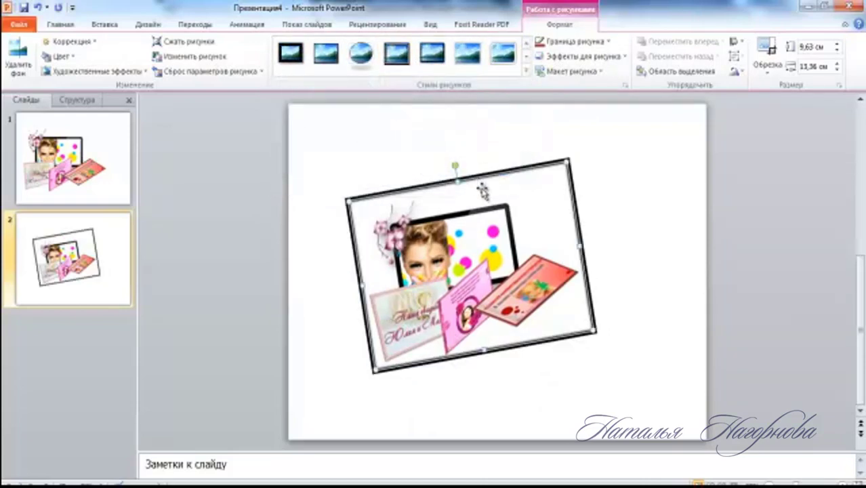
click(612, 42)
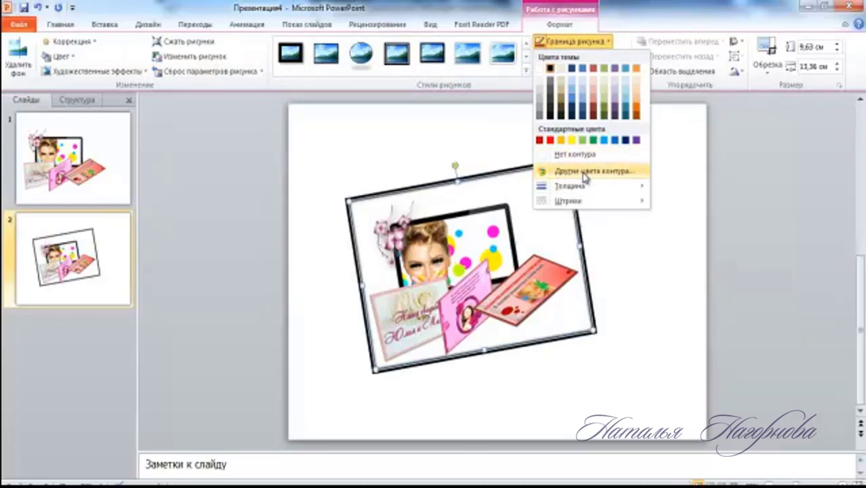
click(584, 174)
mouse_move(460, 119)
mouse_down()
mouse_move(281, 146)
mouse_move(202, 135)
mouse_up()
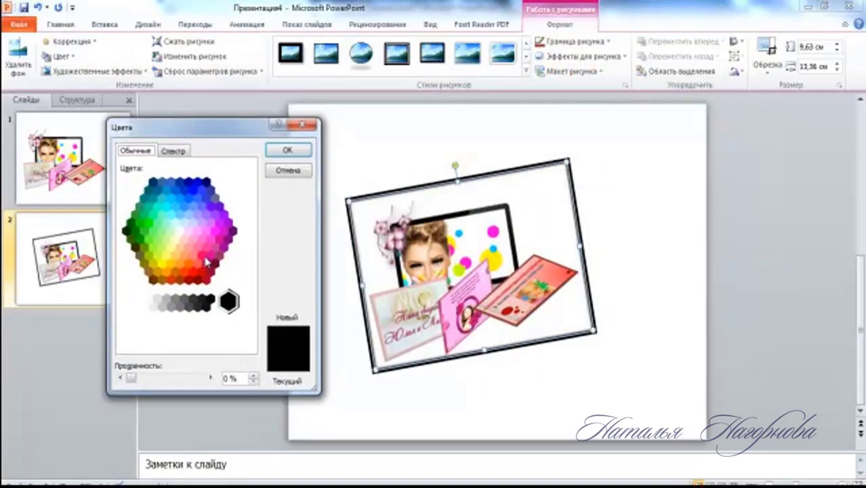
click(202, 254)
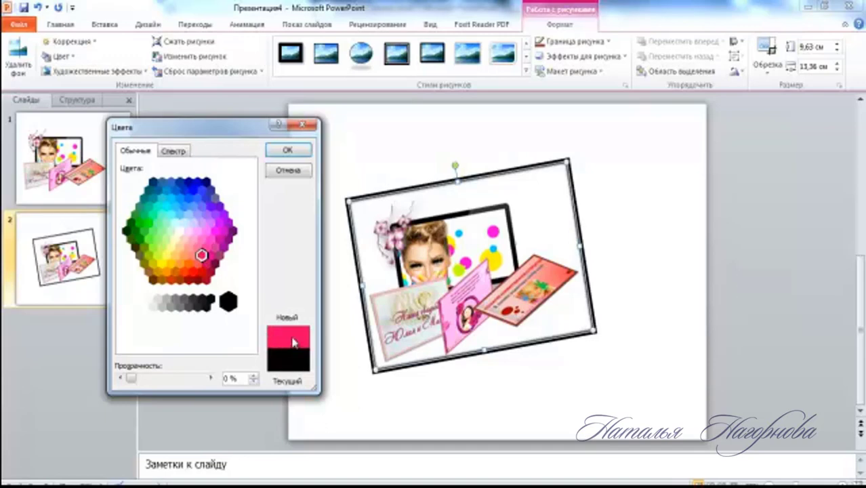
click(289, 152)
Set the collage border thickness to 2,25 pt
click(608, 43)
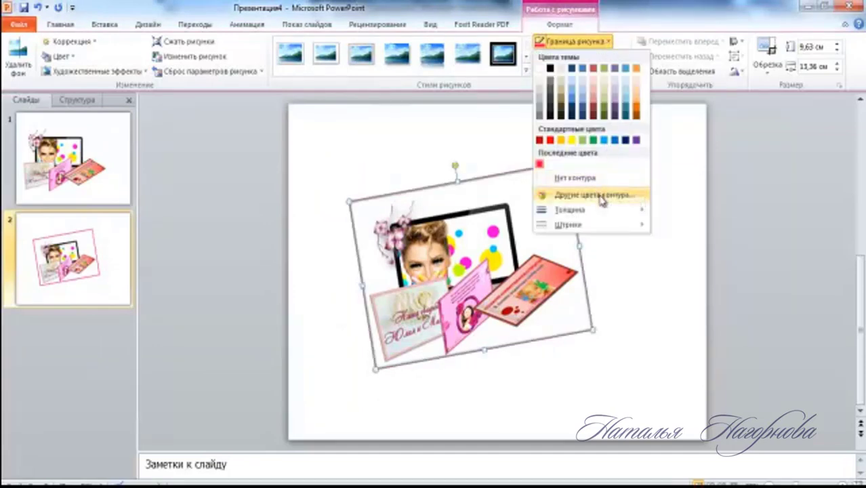
mouse_move(562, 214)
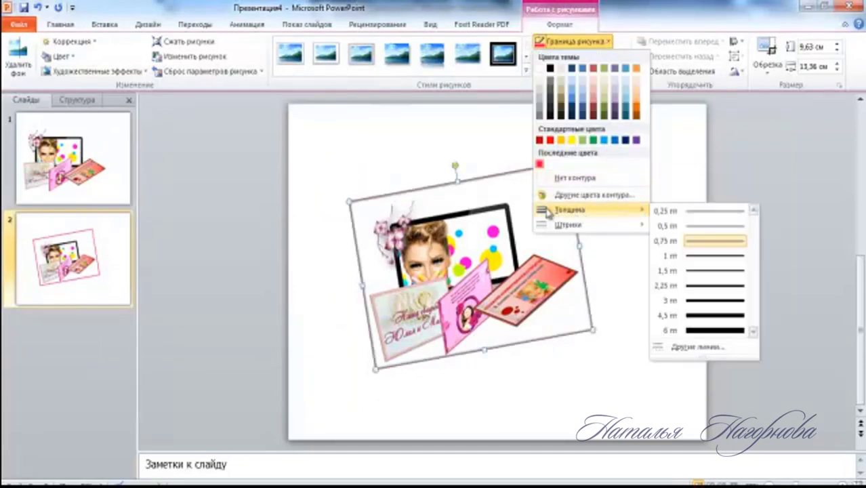
click(704, 286)
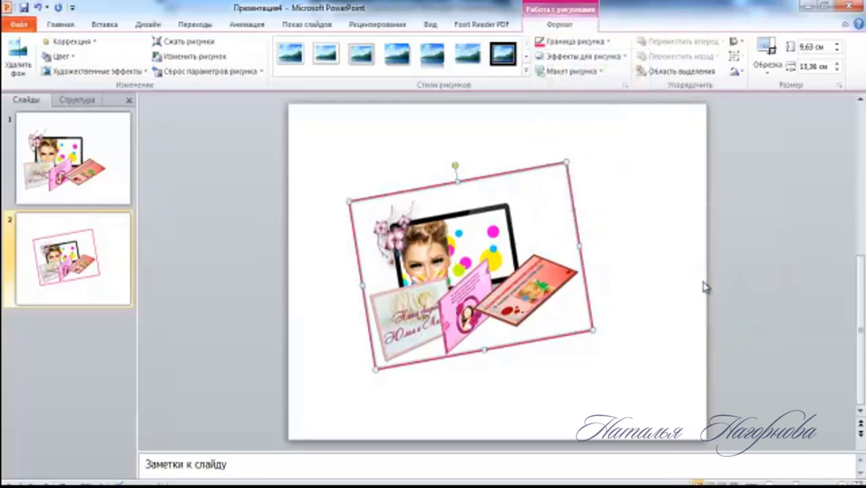
click(609, 349)
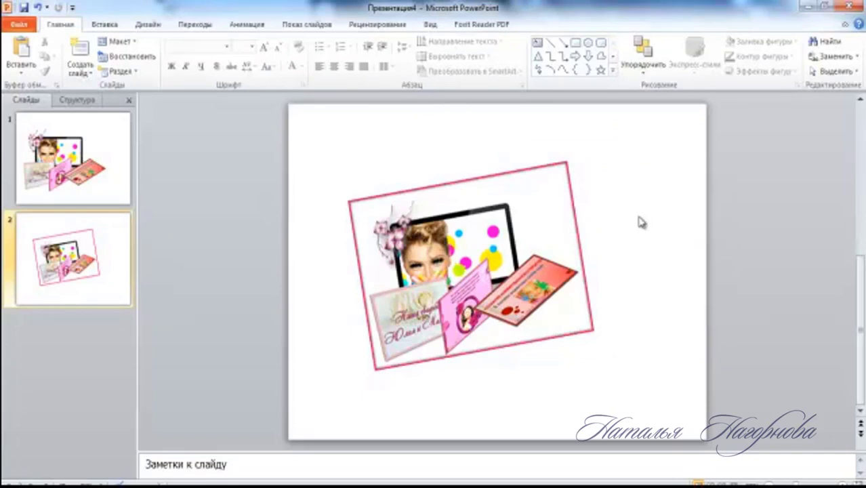
Insert the logotip picture, shrink it, and place it just below the collage frame
click(104, 23)
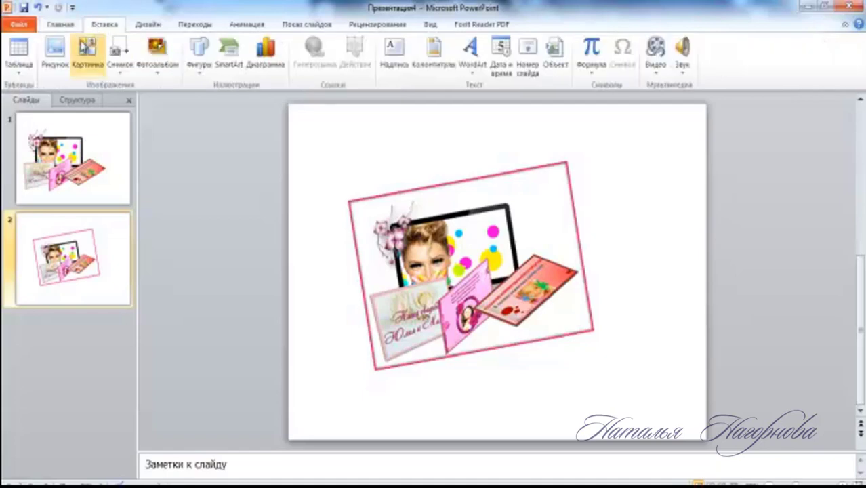
click(56, 48)
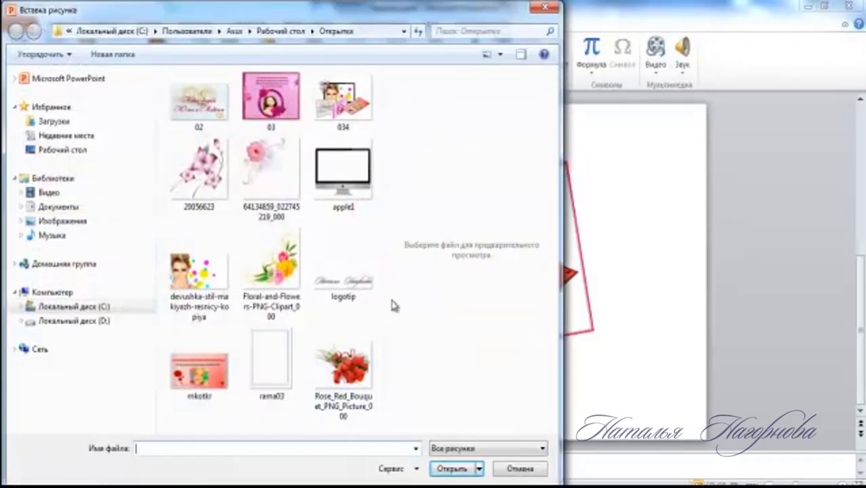
click(342, 274)
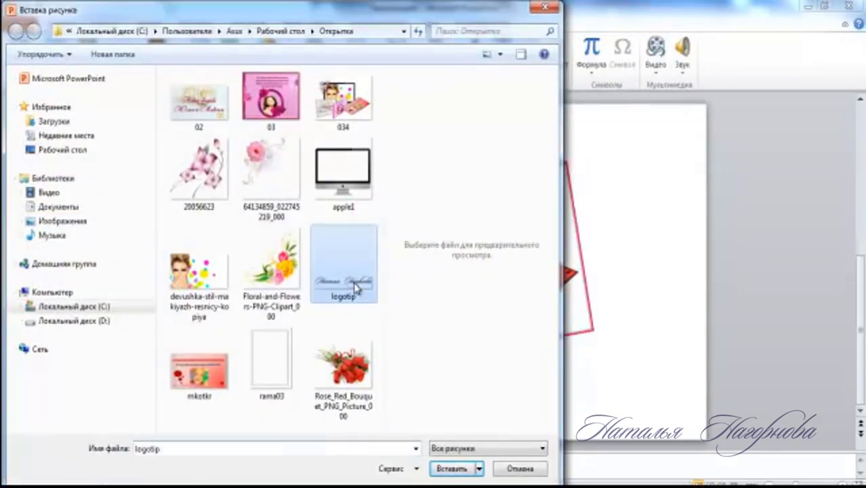
click(452, 468)
drag(526, 284, 508, 369)
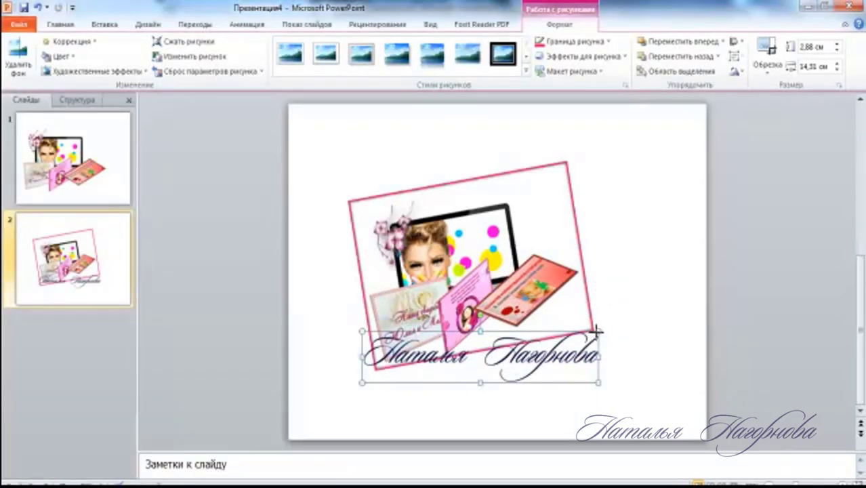
drag(597, 330, 519, 349)
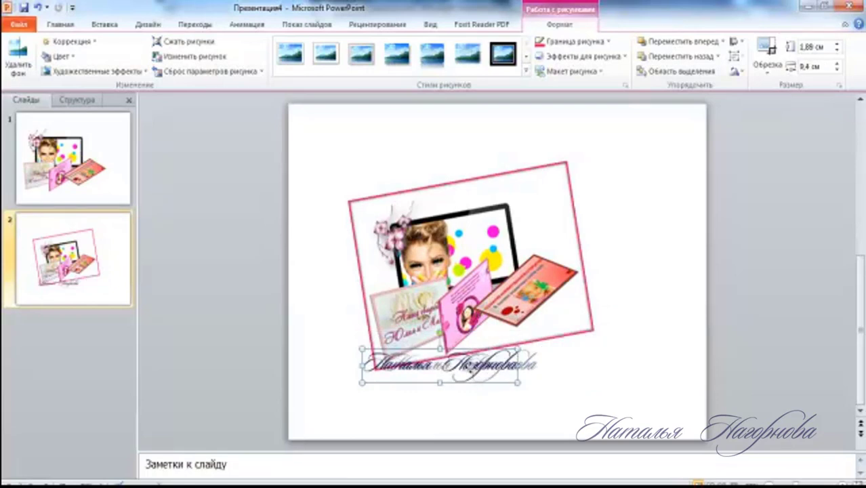
mouse_move(470, 367)
mouse_down()
mouse_move(522, 357)
mouse_move(489, 371)
mouse_move(505, 355)
mouse_up()
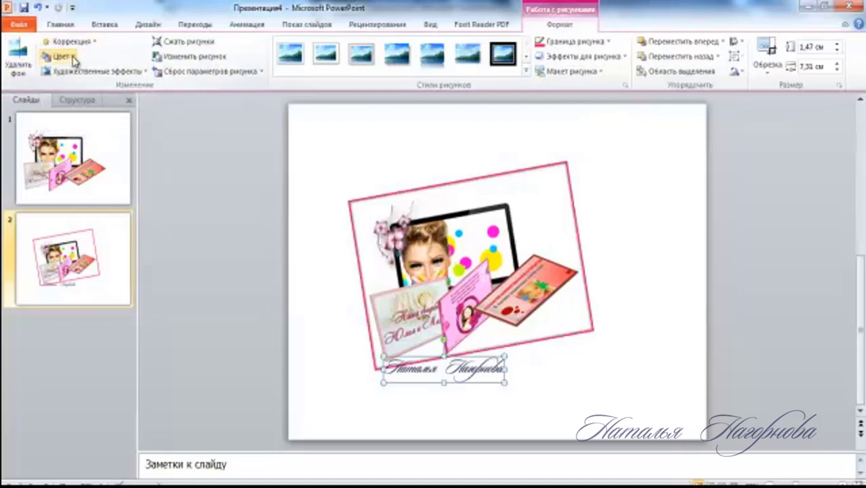
Recolour the logo to Красный, светлый контрастный цвет 2
click(74, 61)
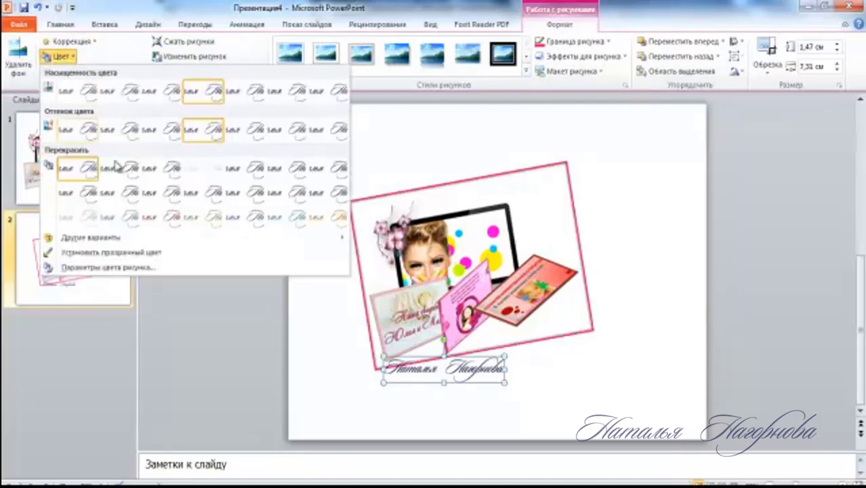
click(175, 224)
click(548, 385)
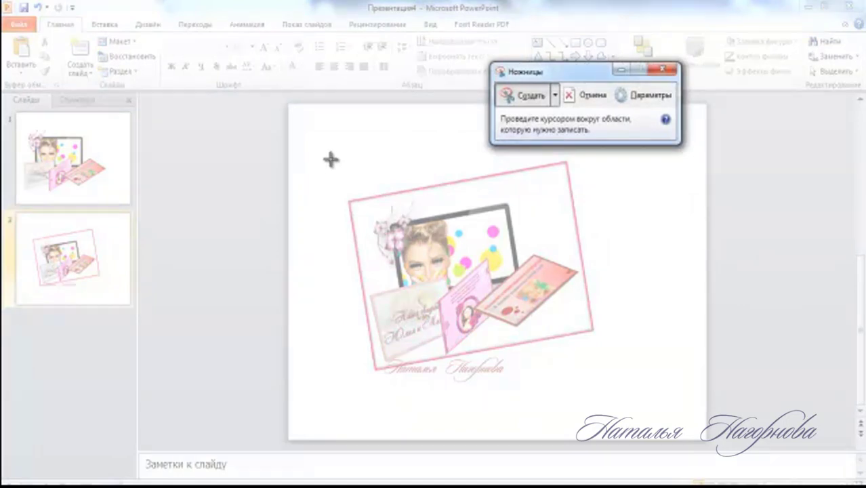
Snip the framed collage from slide 2, save it as image 056, and close Snipping Tool
drag(327, 156, 617, 391)
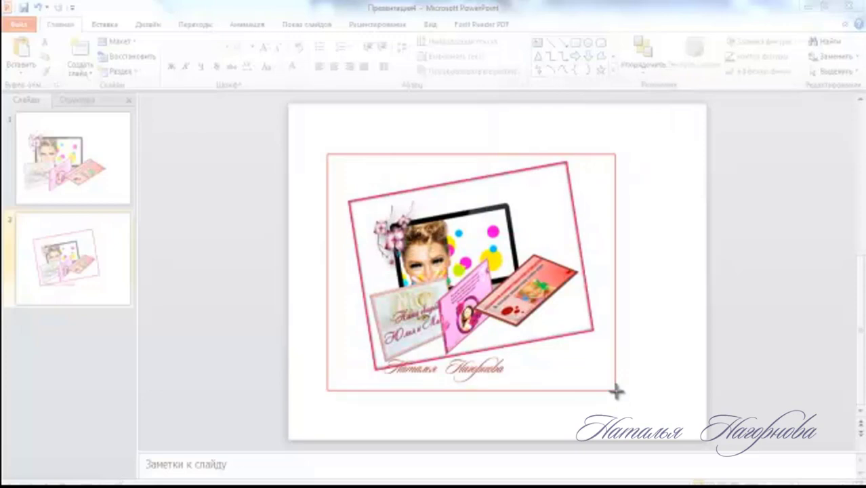
drag(616, 391, 613, 389)
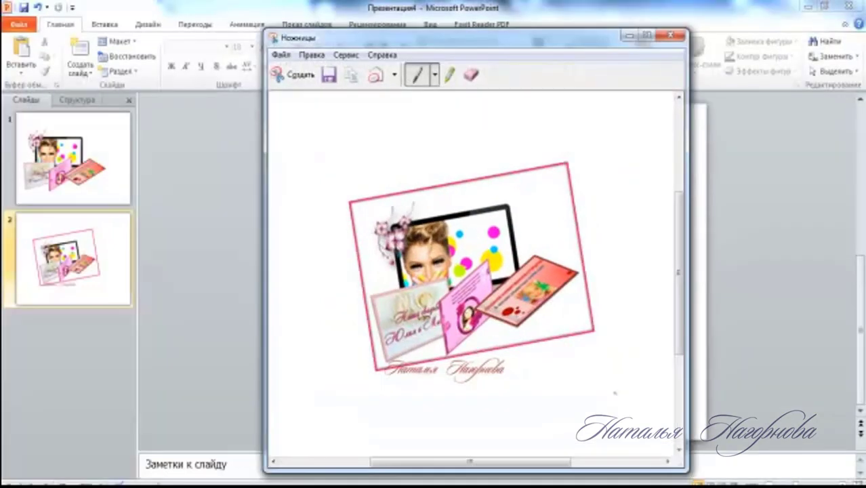
click(330, 75)
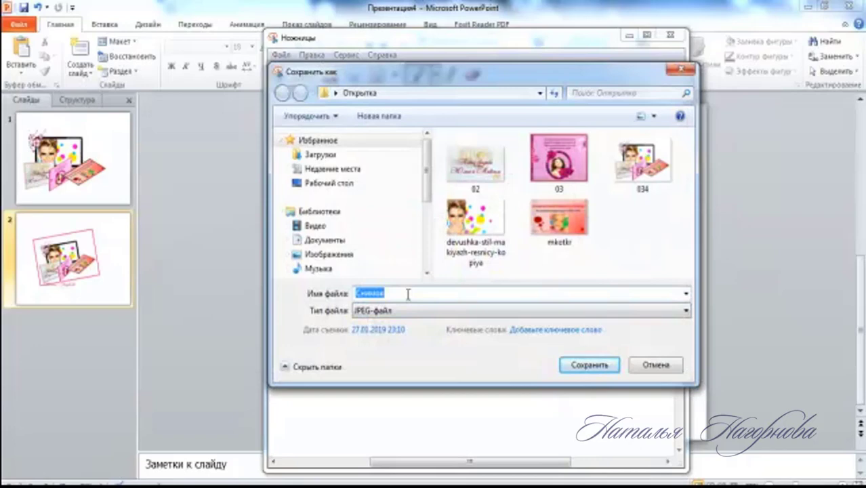
text(056)
click(587, 364)
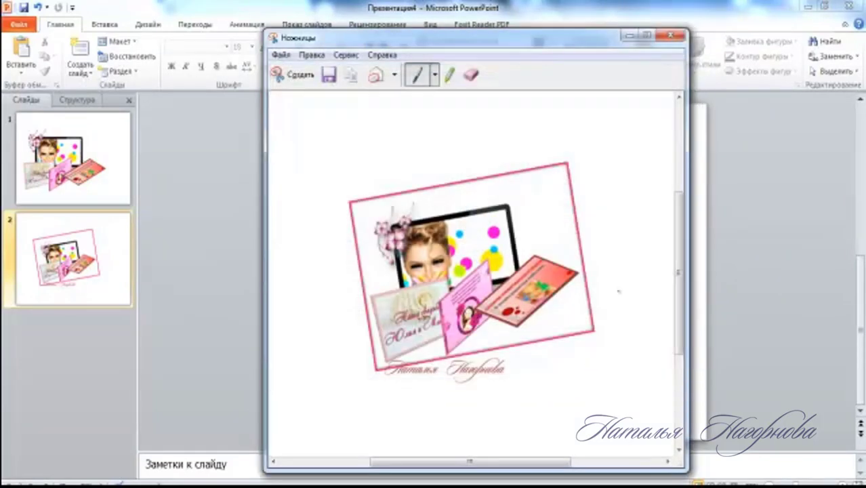
click(671, 34)
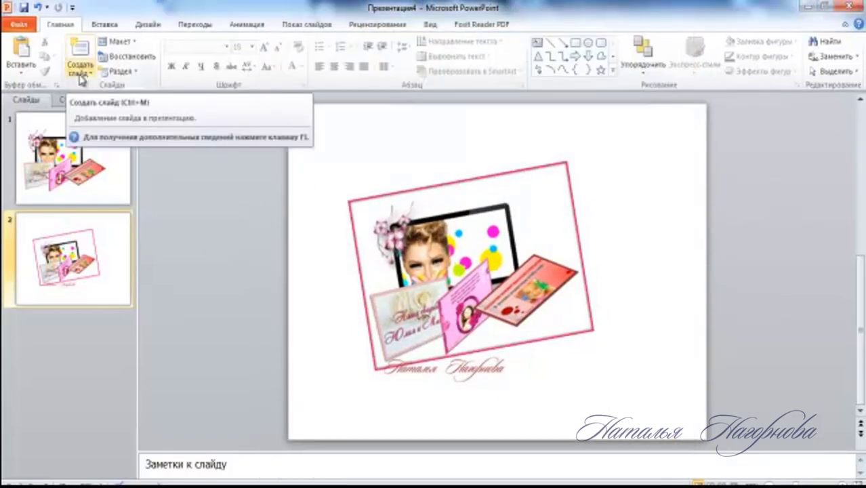
Add a blank layout slide as slide 3
click(80, 71)
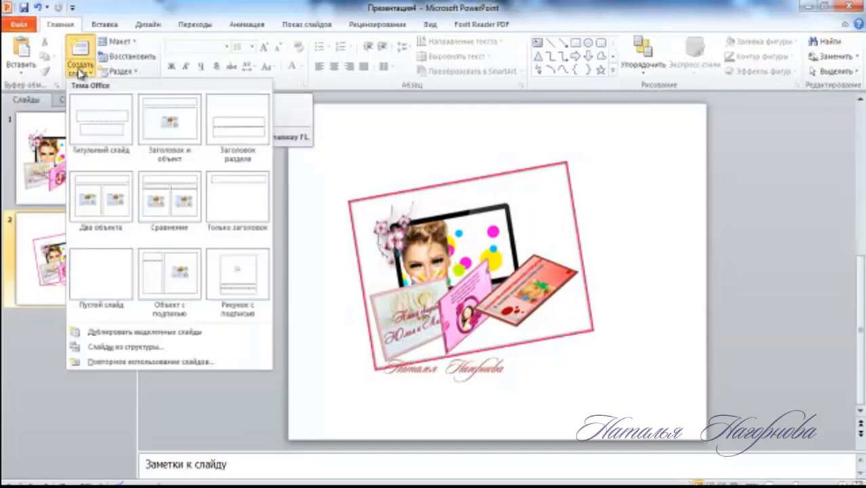
click(117, 265)
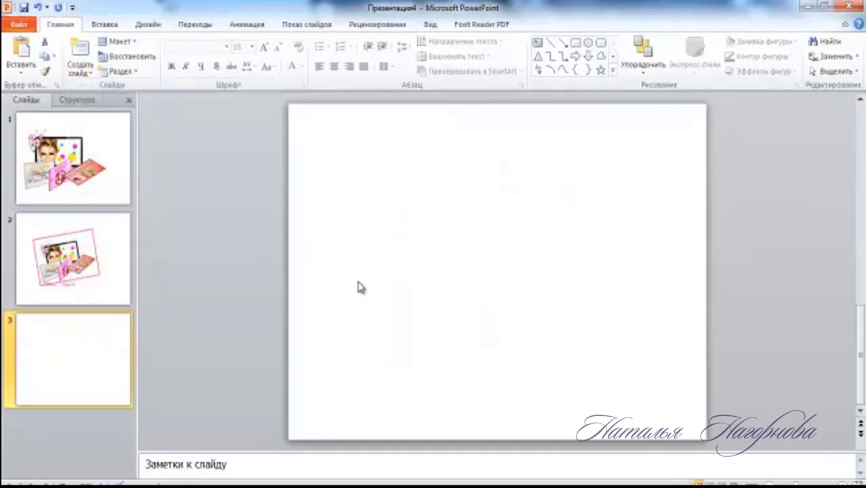
right_click(437, 229)
click(397, 305)
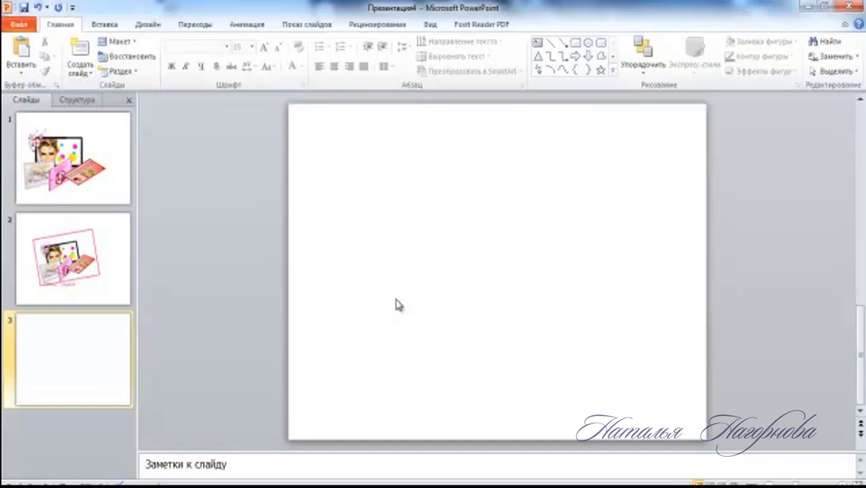
Paste the collage snip onto slide 3 and shift it slightly left
key(ctrl+v)
click(331, 369)
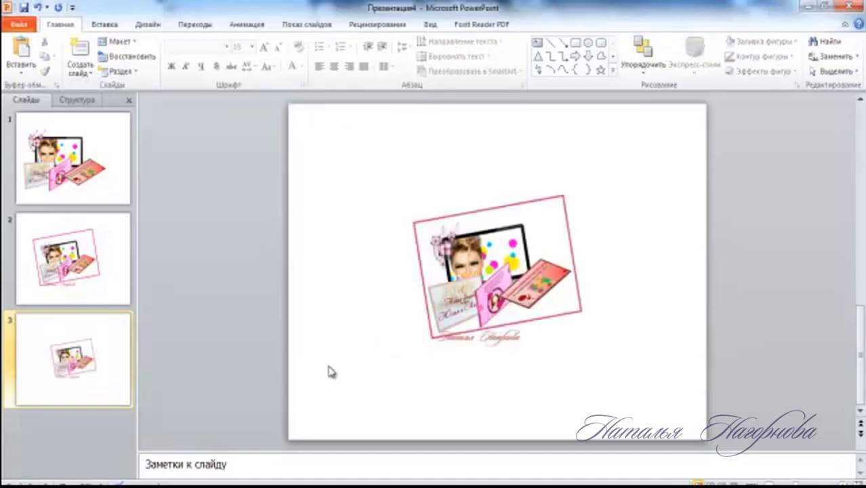
click(428, 265)
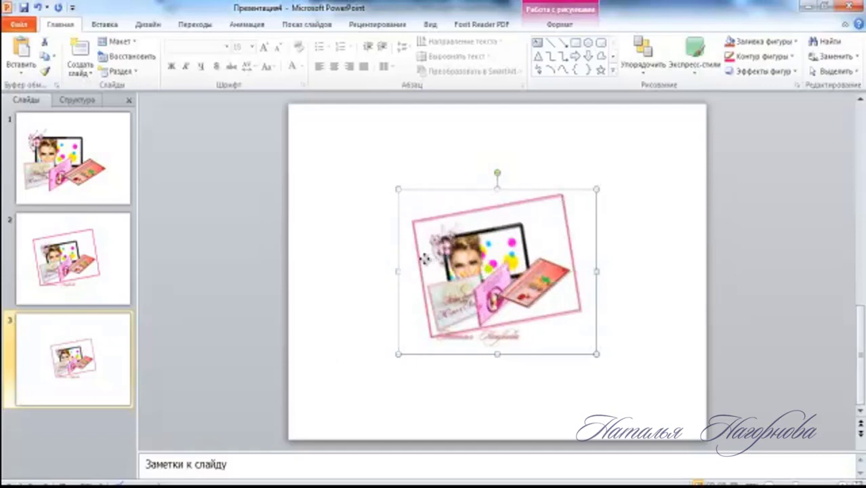
drag(430, 263, 419, 262)
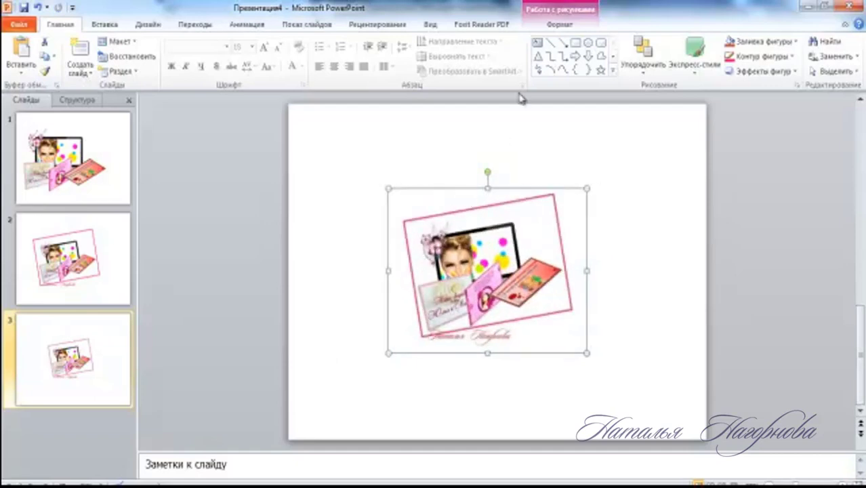
click(561, 25)
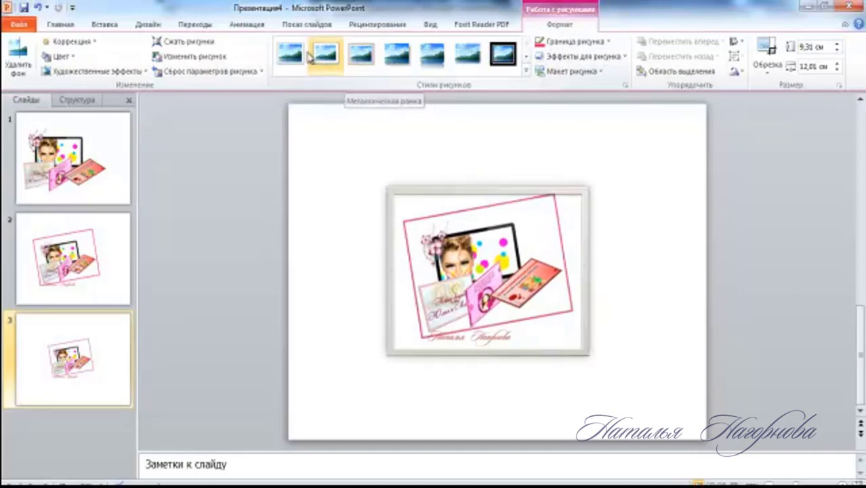
click(606, 44)
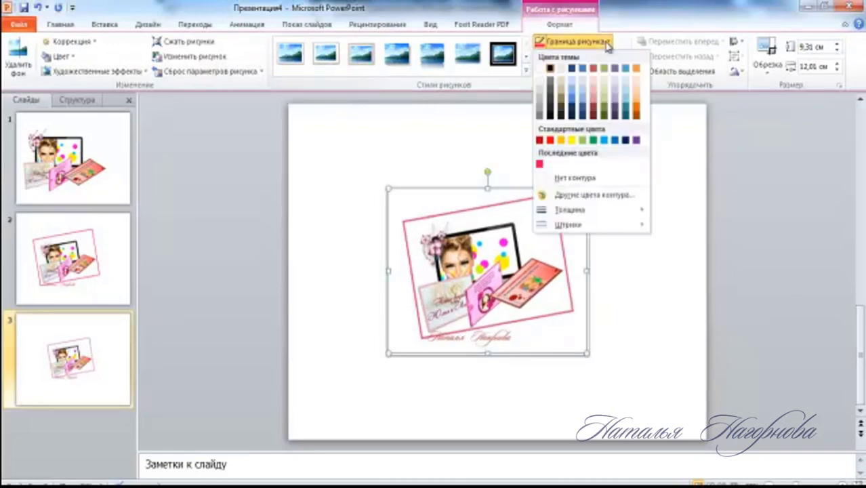
click(541, 164)
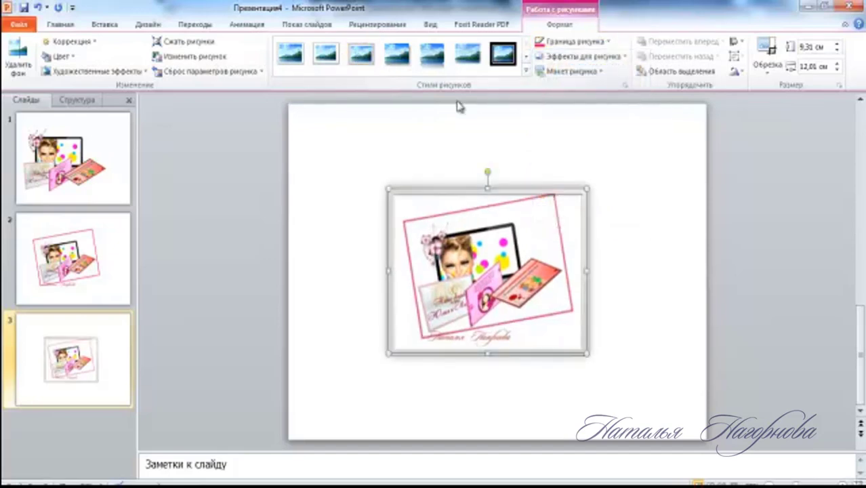
click(608, 41)
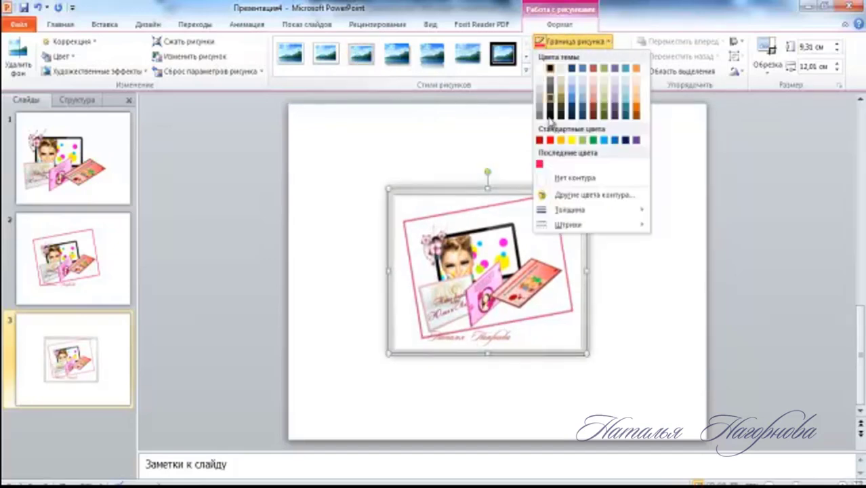
click(544, 175)
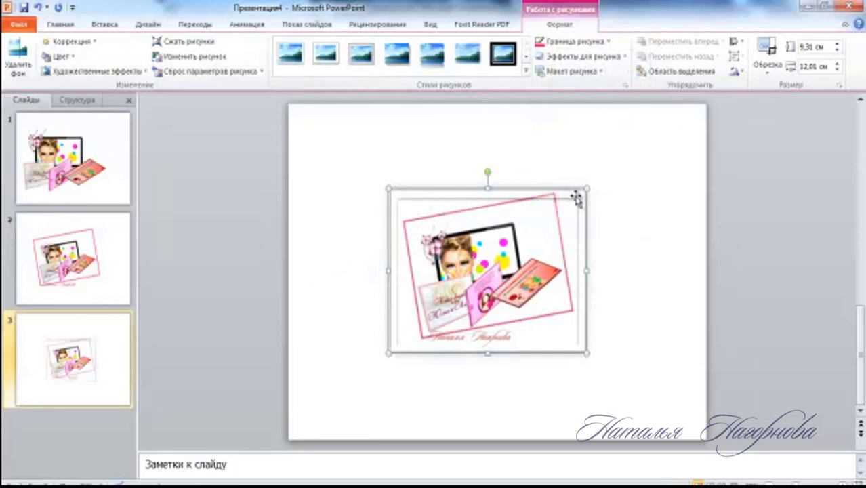
click(612, 207)
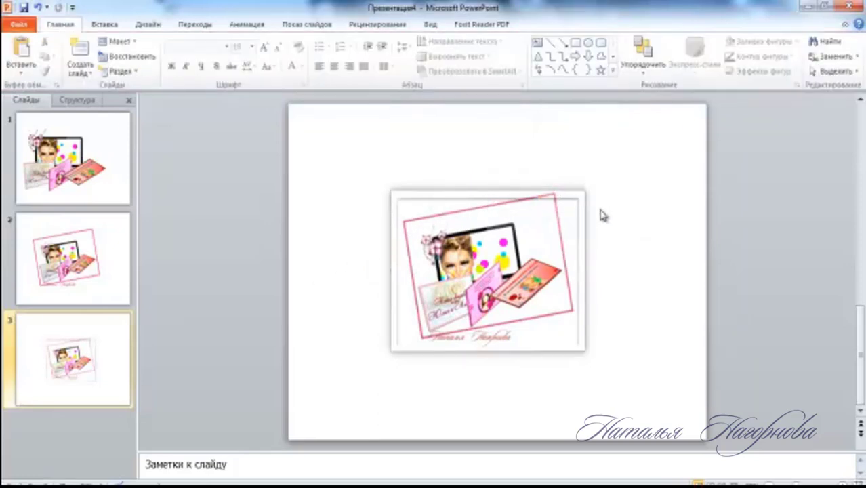
click(580, 208)
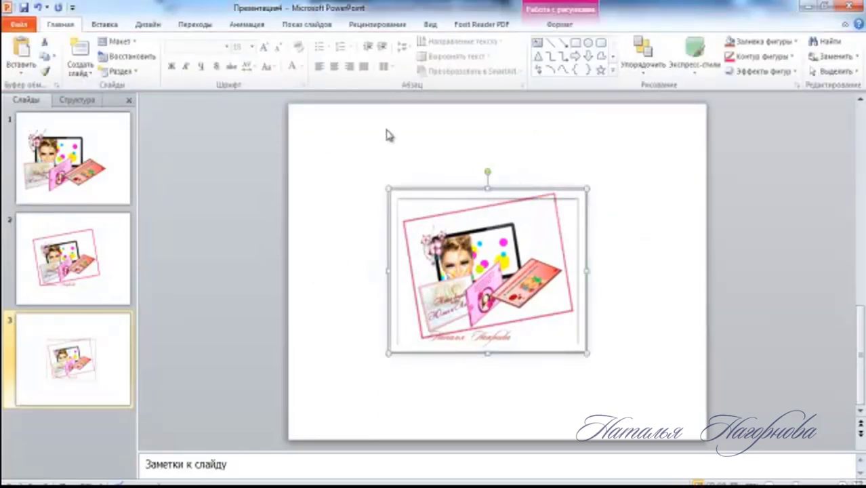
click(38, 8)
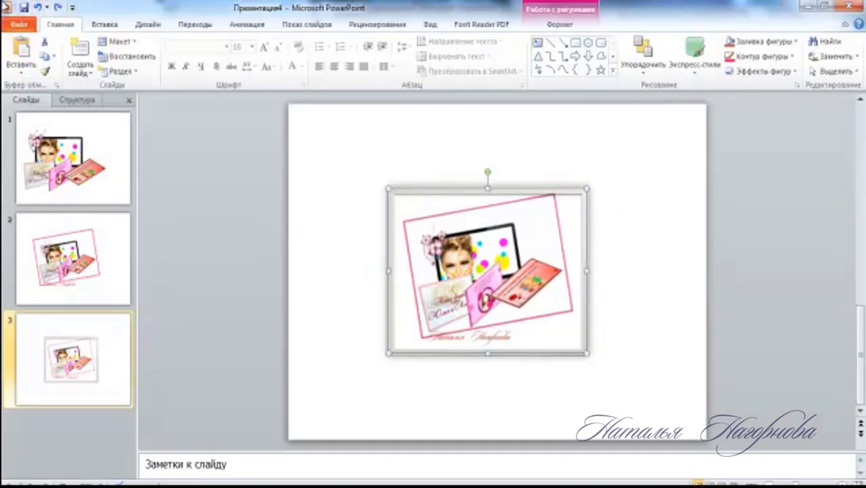
click(38, 8)
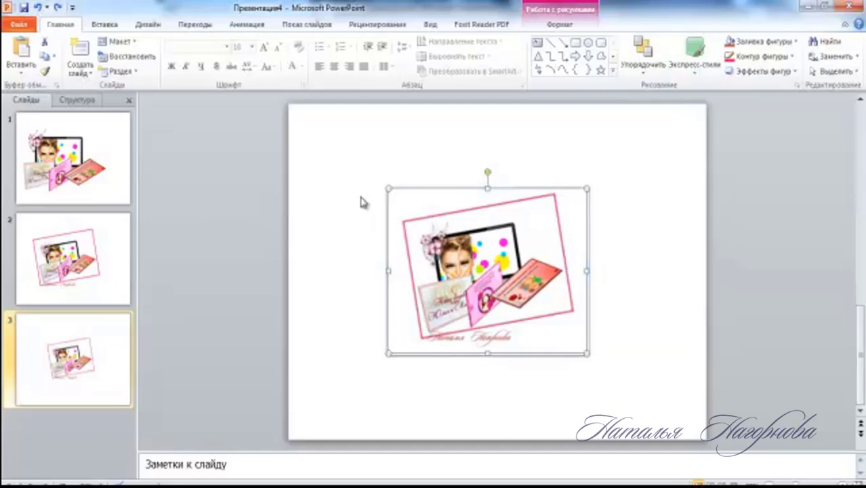
click(361, 201)
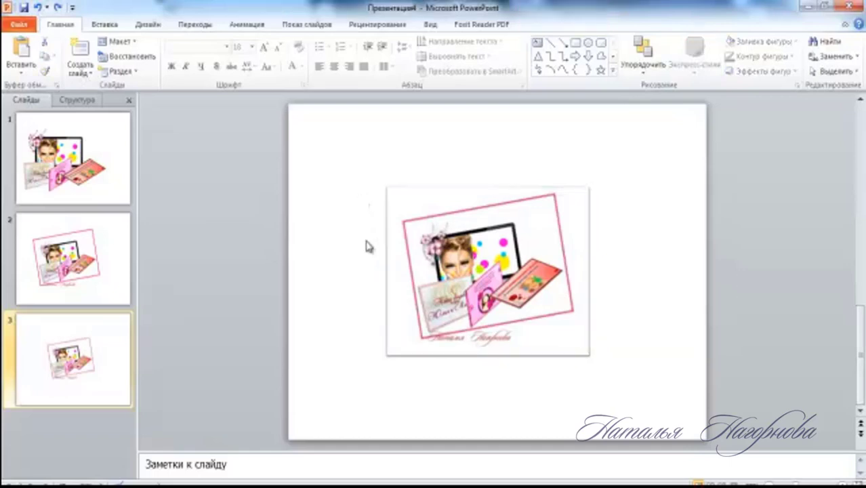
click(387, 203)
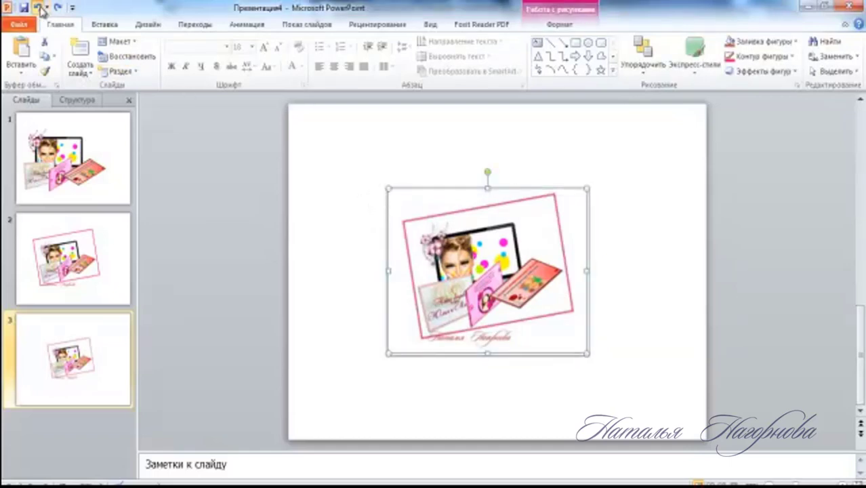
click(39, 9)
click(345, 160)
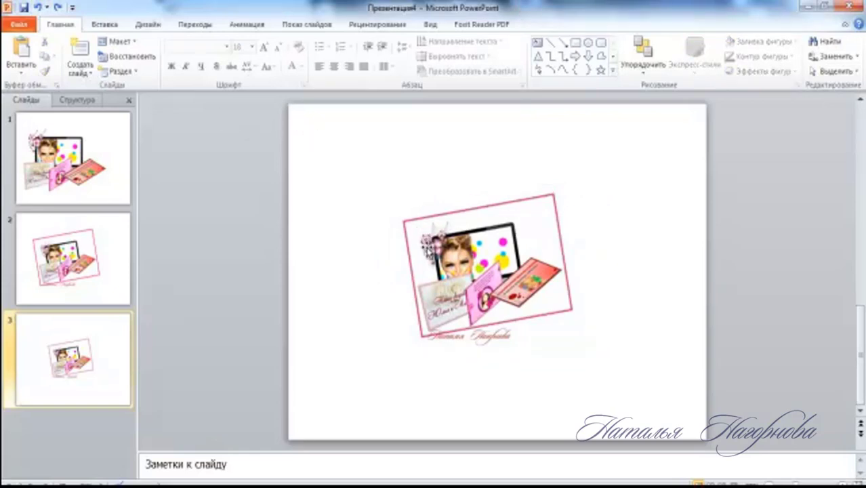
click(101, 25)
Insert the rama03 frame picture and rotate it to landscape orientation
click(52, 73)
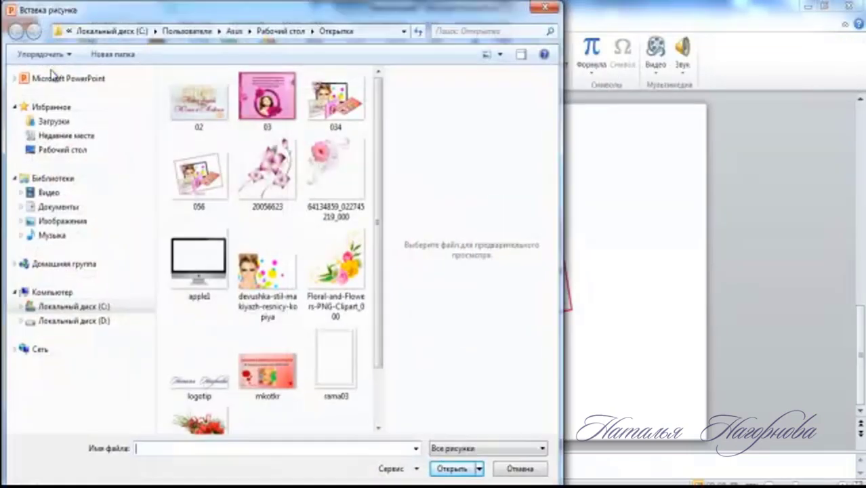
click(339, 366)
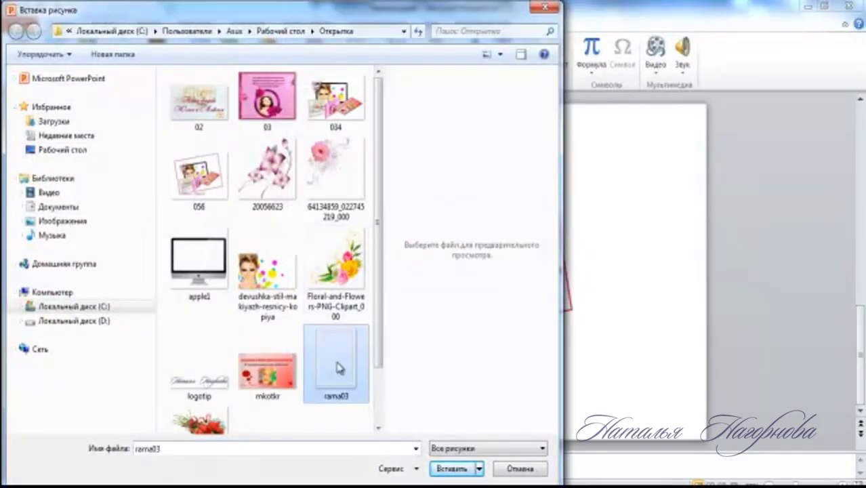
click(449, 469)
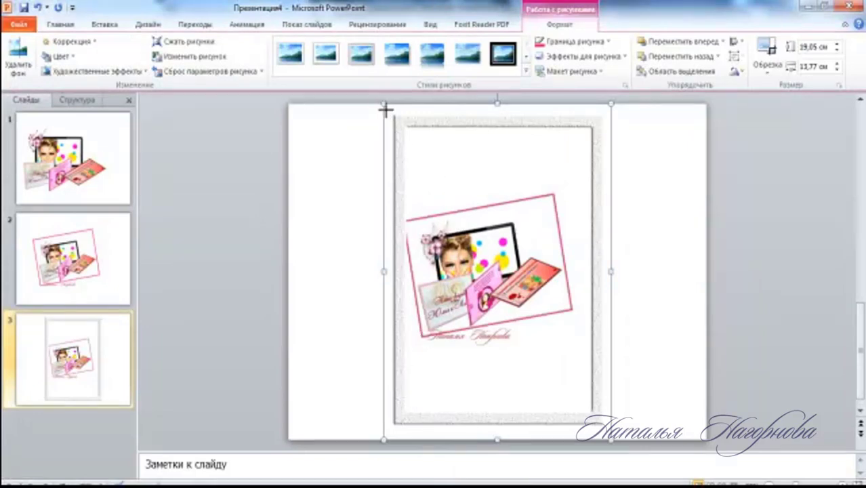
drag(384, 109, 399, 126)
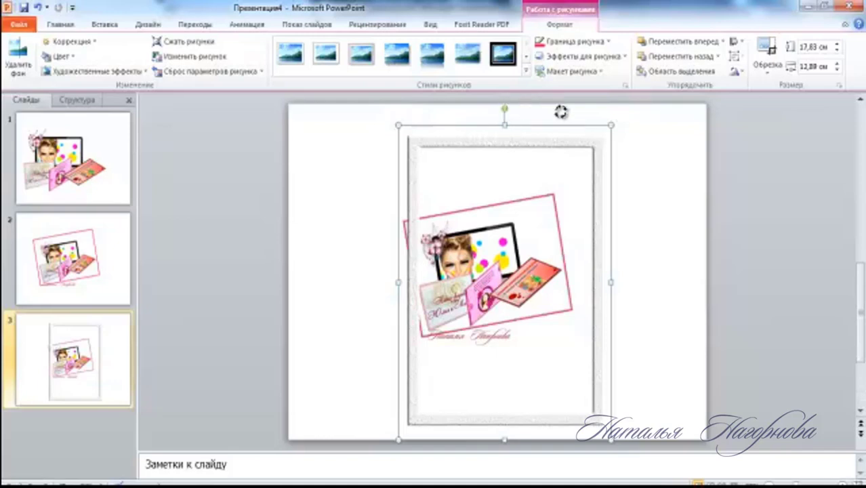
drag(561, 112, 599, 283)
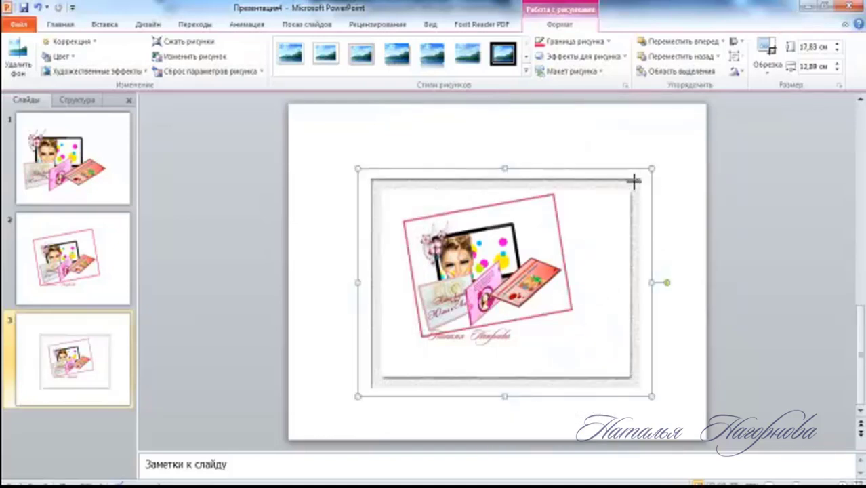
Resize the frame to 15.5 × 11.2 cm and move it up around the collage
drag(634, 180, 629, 187)
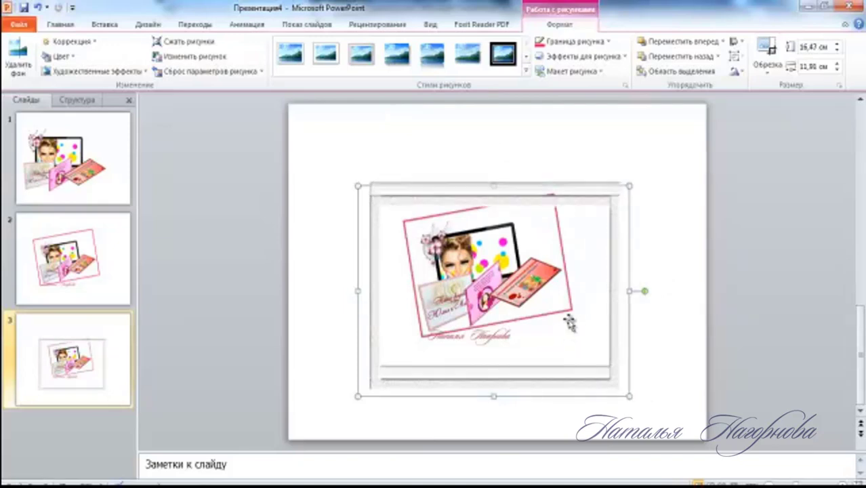
key(Up)
drag(629, 384, 610, 370)
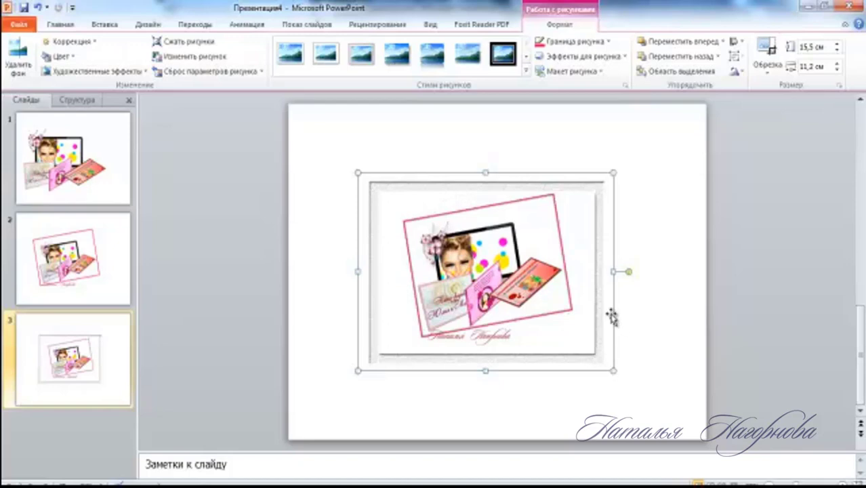
key(Up)
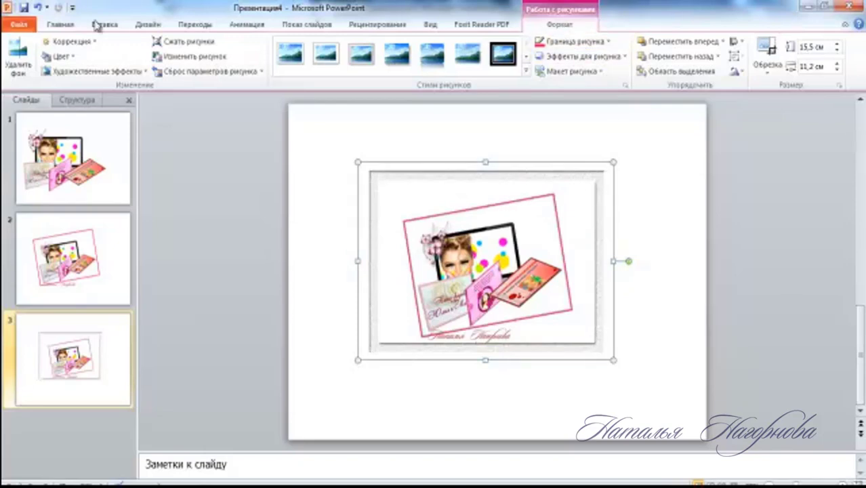
Recolor the frame picture with the pink/red Recolor swatch
click(60, 56)
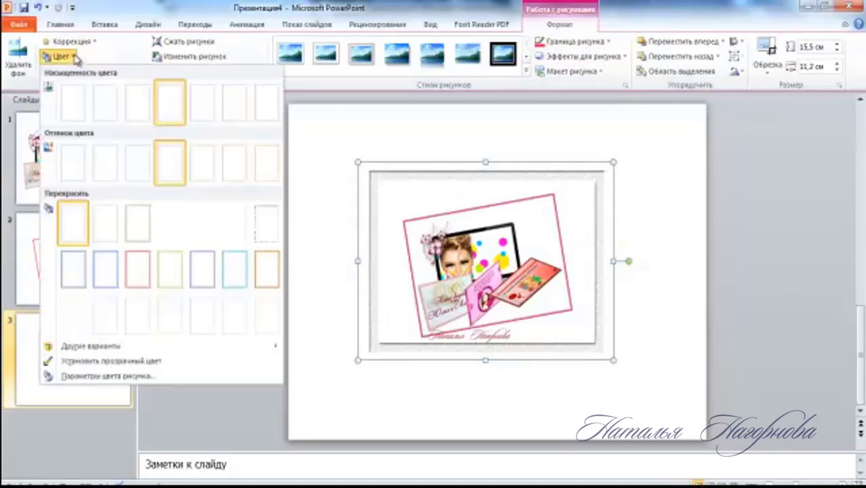
click(139, 286)
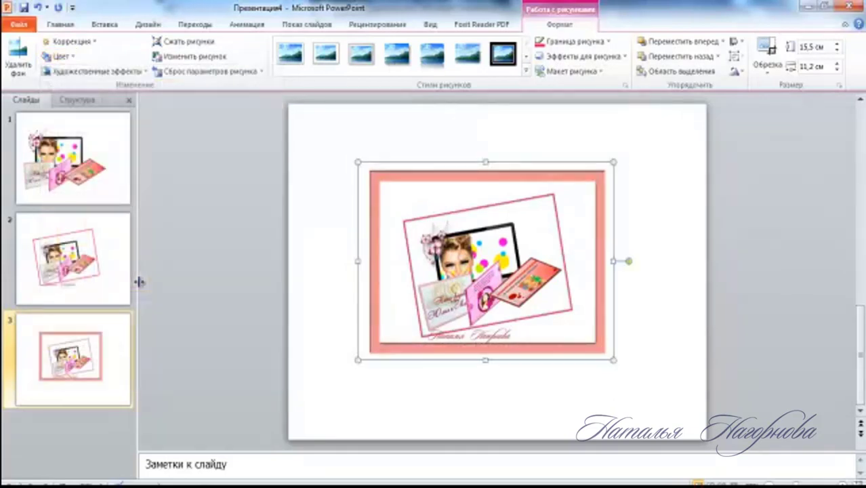
click(373, 417)
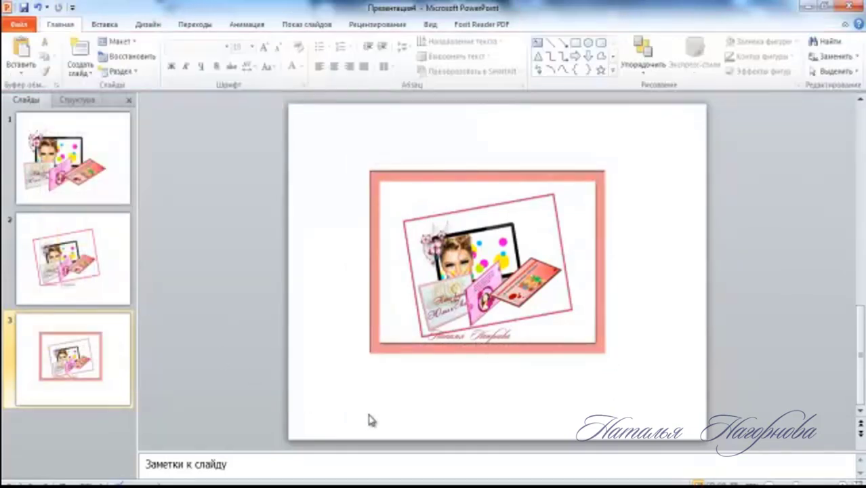
Narrow the pink frame slightly from its left edge
mouse_move(378, 182)
mouse_down()
mouse_move(380, 191)
mouse_move(377, 178)
mouse_up()
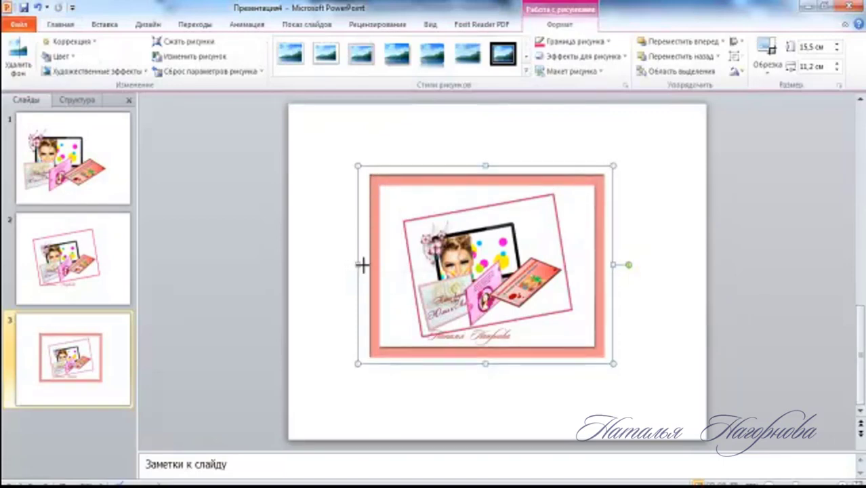
drag(357, 265, 362, 265)
click(328, 293)
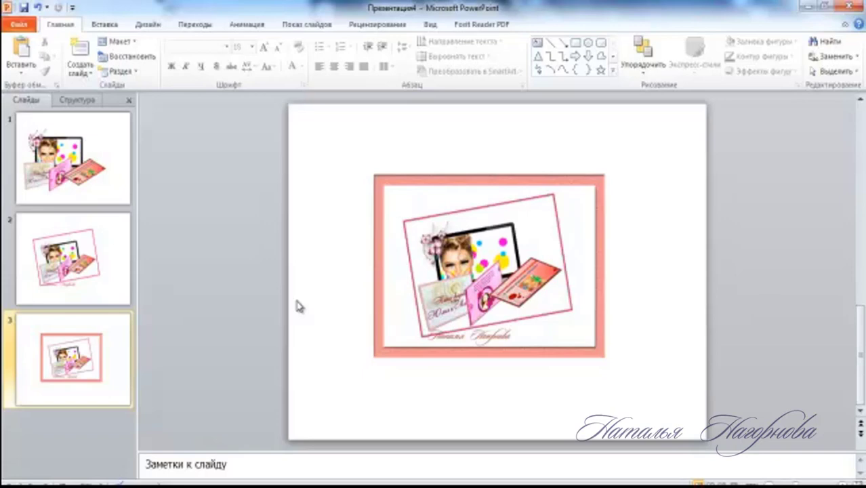
click(103, 25)
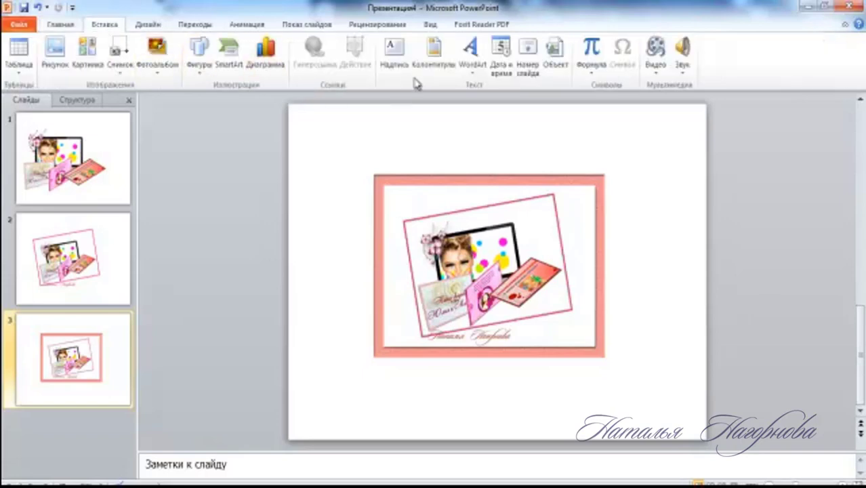
Insert dark-red WordArt, shrink it twice to 40 pt, and type 'Для тебя!'
click(471, 71)
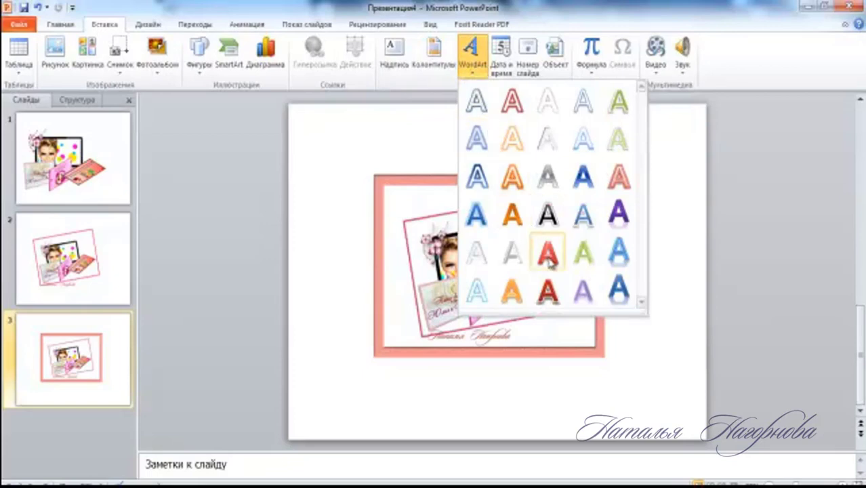
click(549, 291)
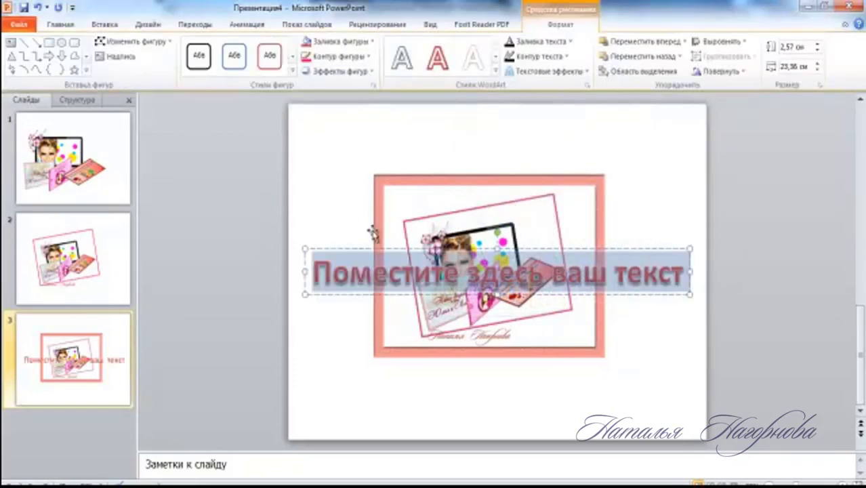
click(63, 26)
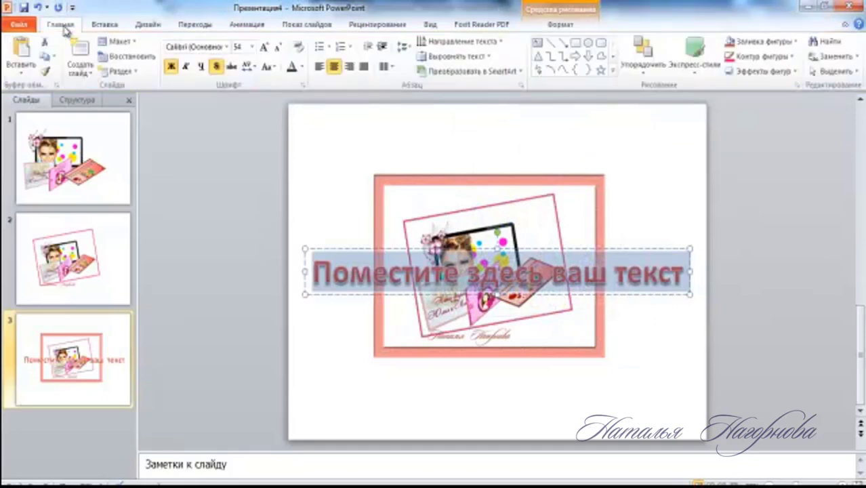
click(278, 47)
click(278, 47)
click(279, 48)
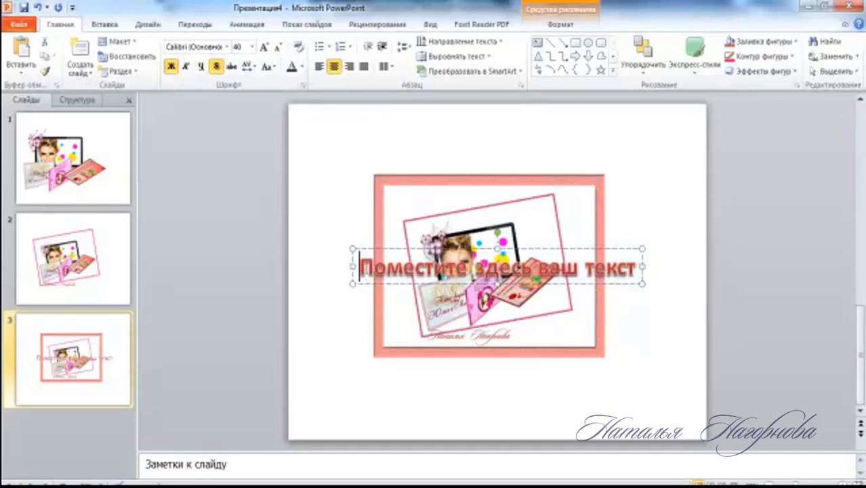
drag(360, 268, 642, 268)
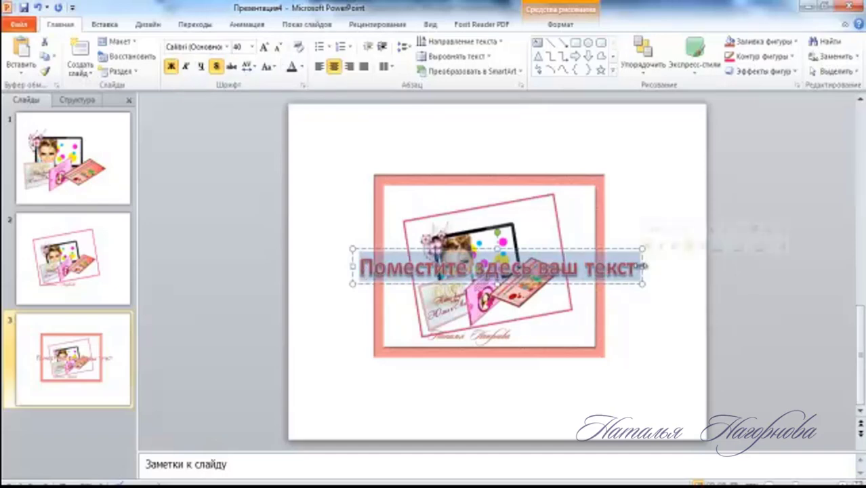
text(Для)
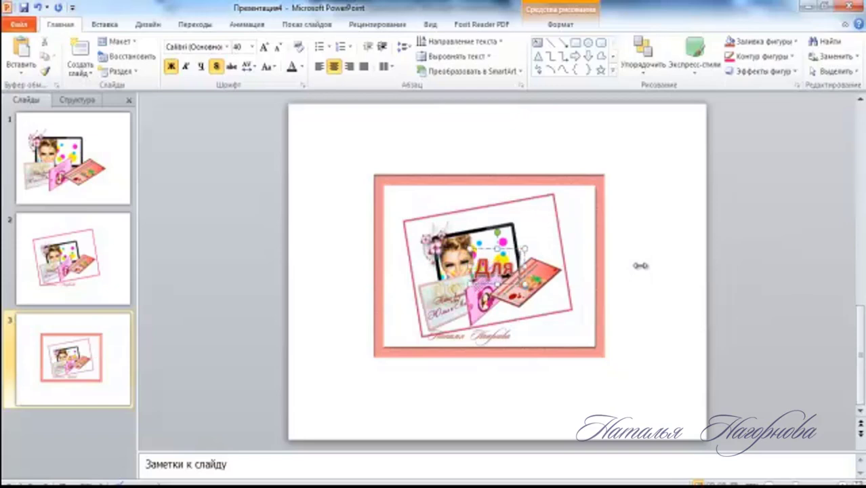
text( теб)
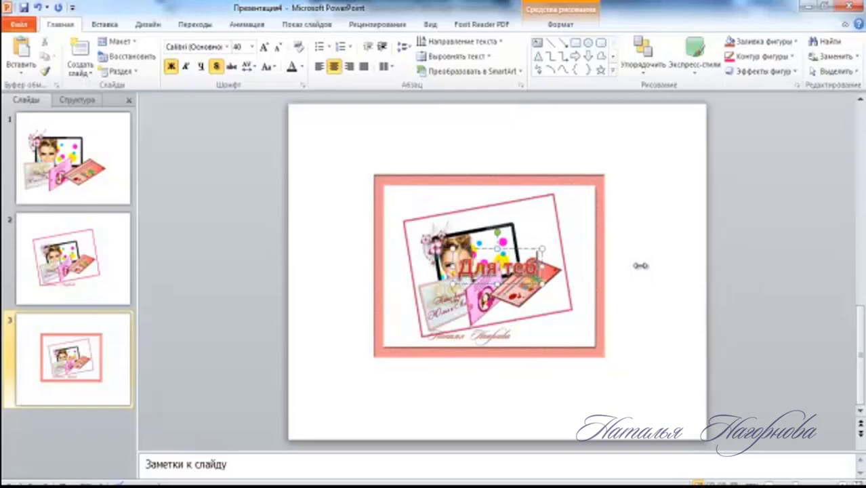
text(я!)
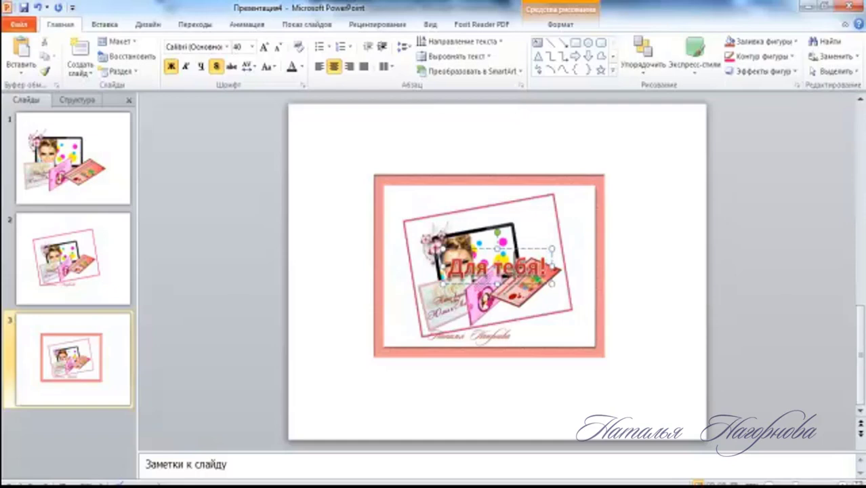
Move the 'Для тебя!' caption to the frame's top and select its text for a font change
click(448, 258)
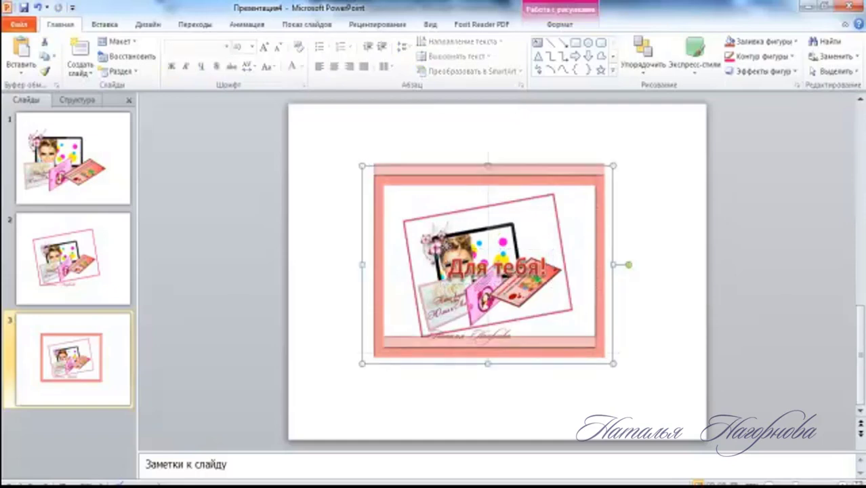
drag(500, 248, 478, 189)
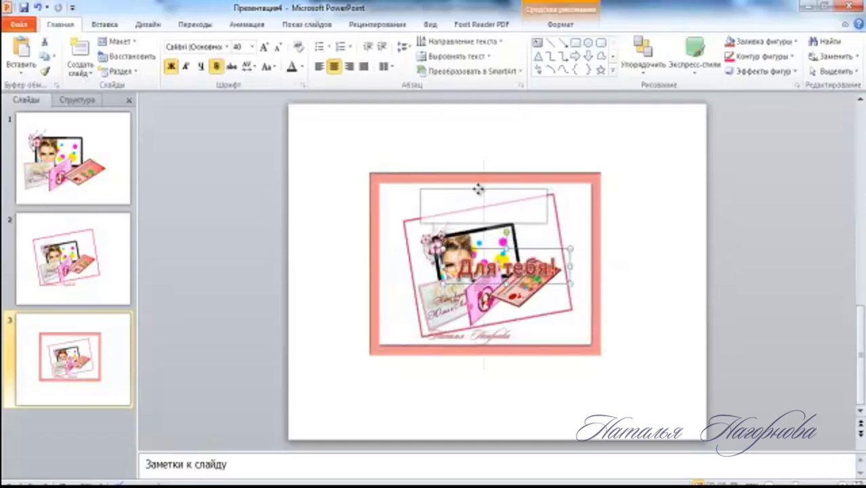
drag(478, 189, 478, 191)
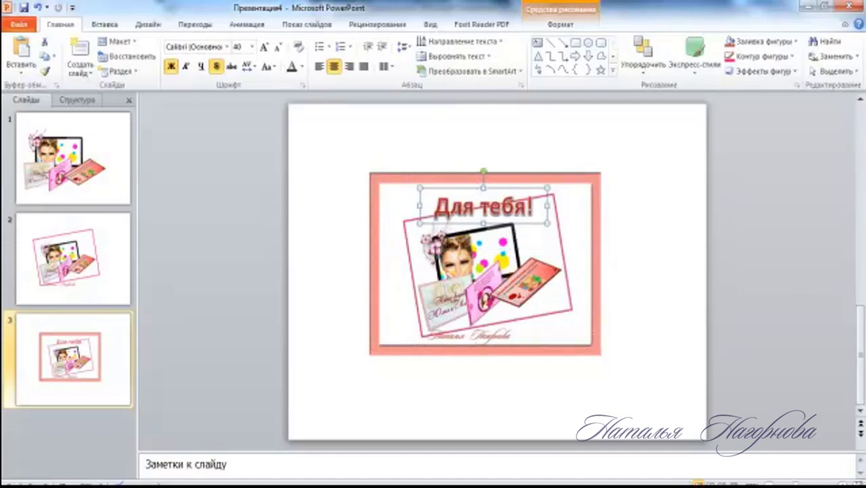
drag(434, 206, 539, 206)
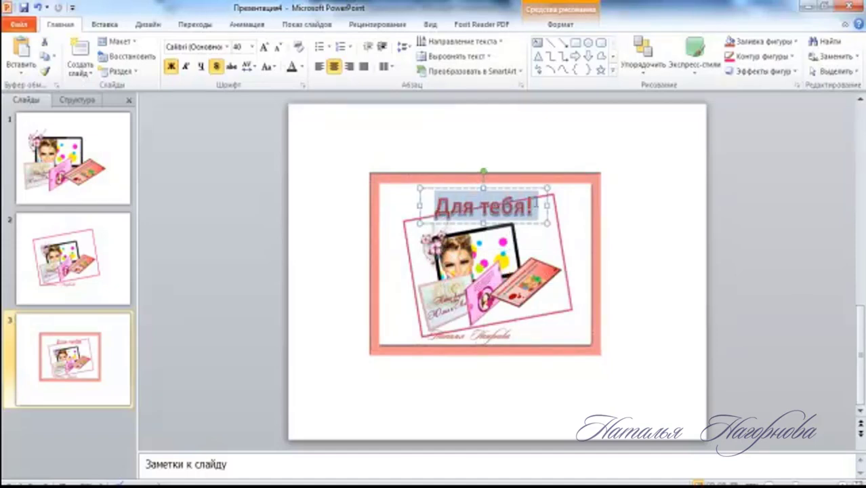
click(228, 47)
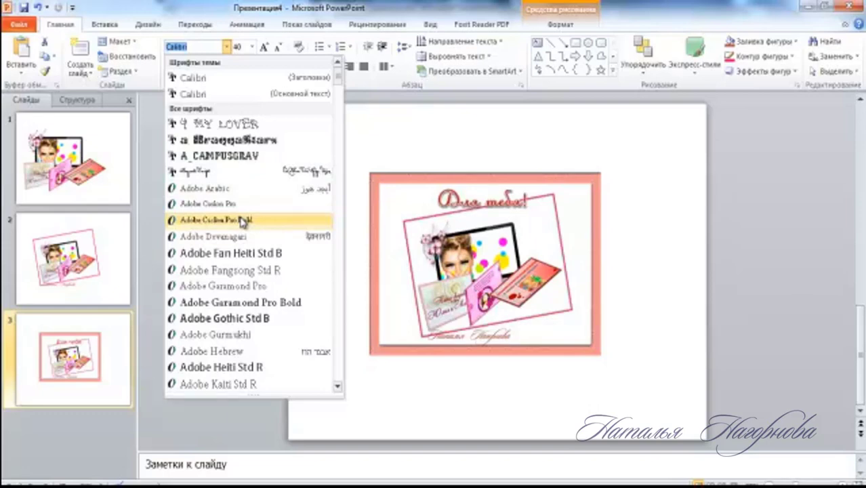
Set the caption in the Adventure font at 44 pt and nudge it slightly higher
scroll(237, 322, down, 2)
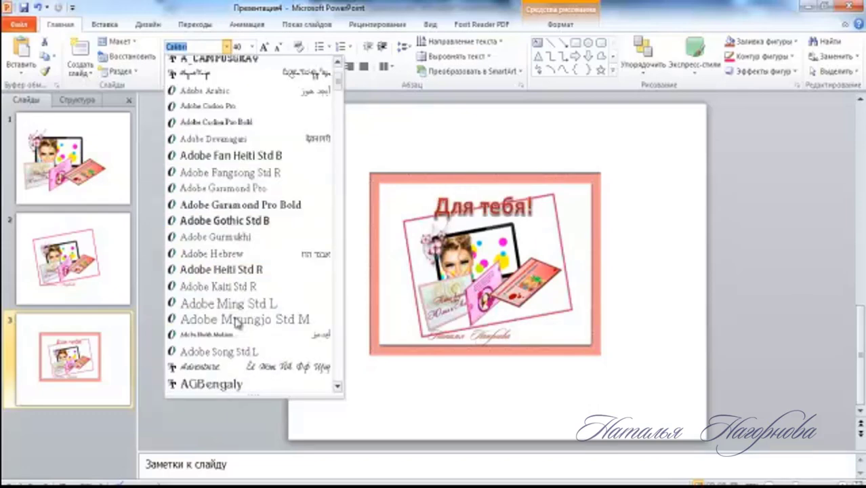
scroll(237, 321, down, 1)
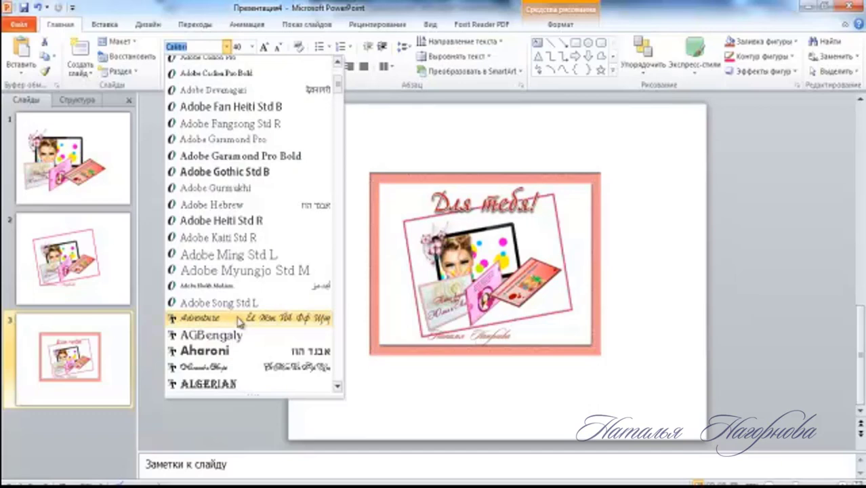
click(236, 320)
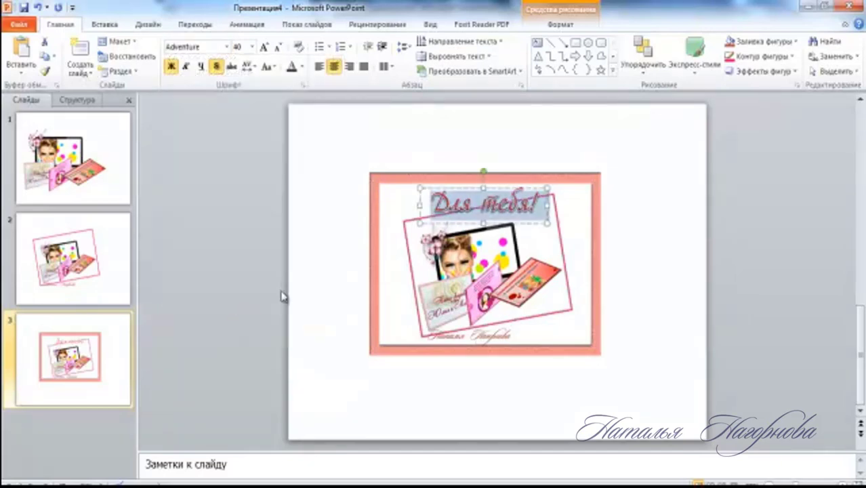
click(264, 47)
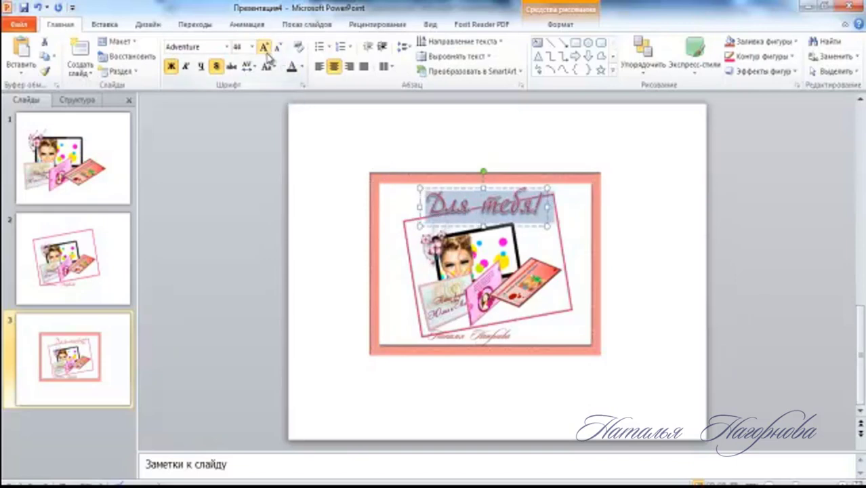
click(264, 49)
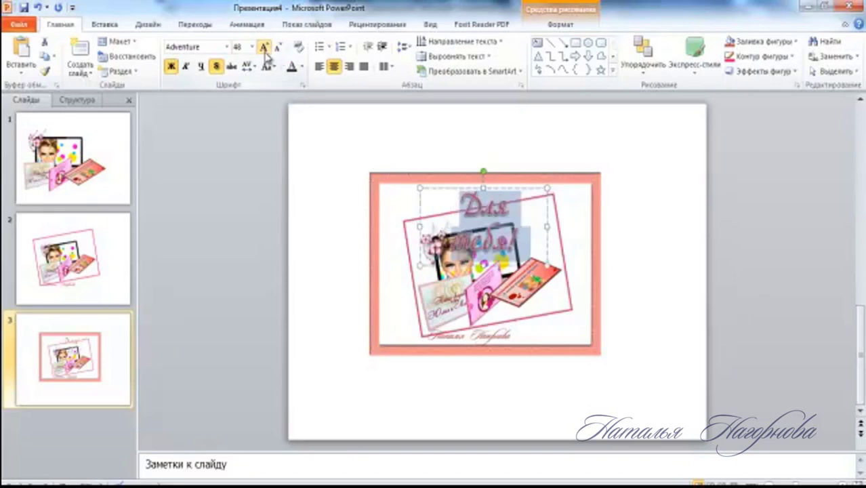
click(277, 48)
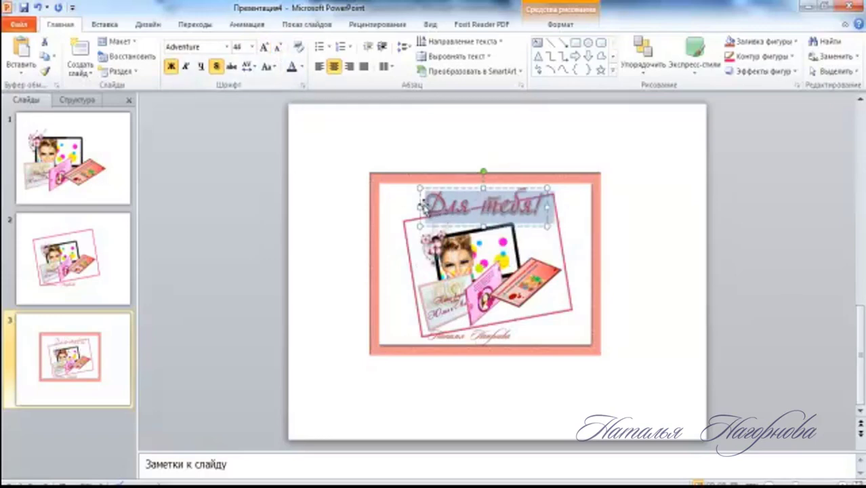
drag(420, 194, 422, 185)
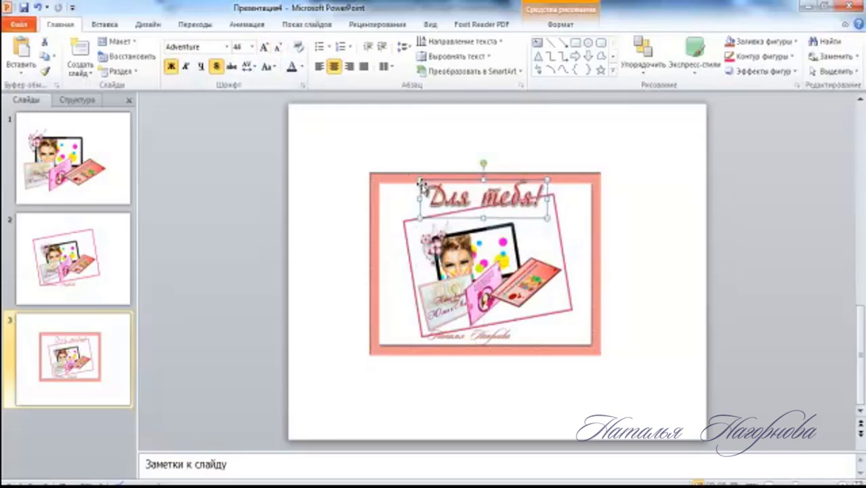
click(345, 204)
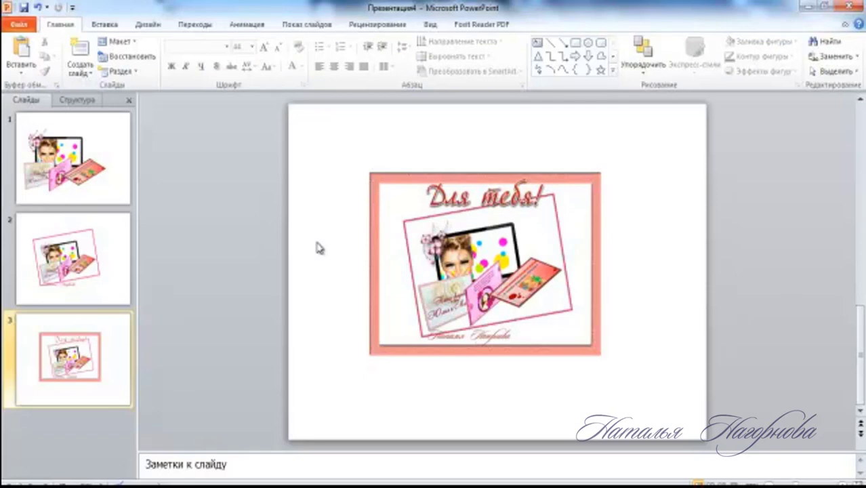
click(371, 178)
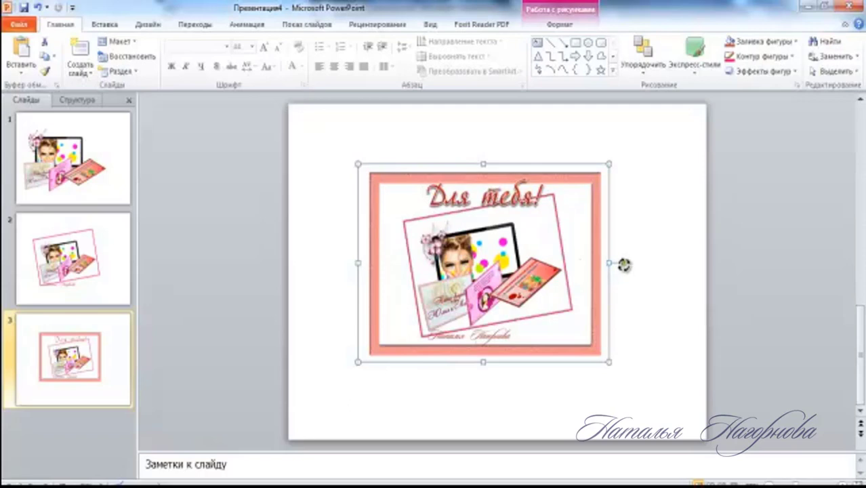
drag(624, 264, 625, 273)
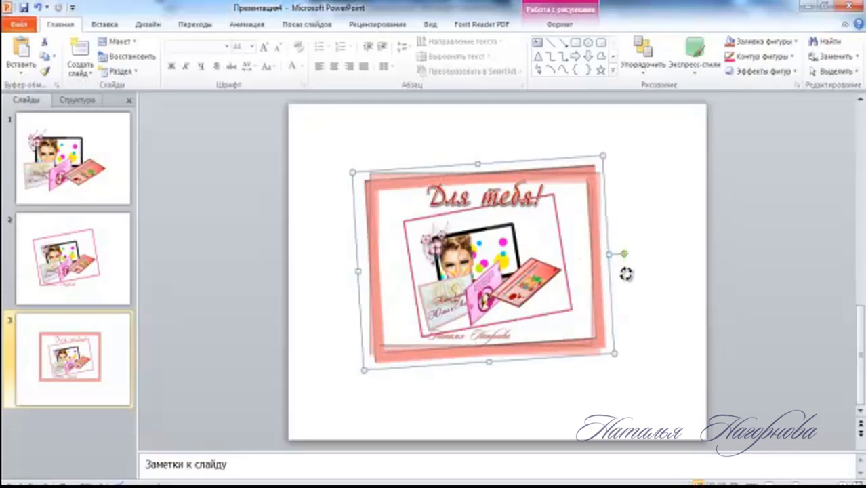
drag(625, 273, 627, 264)
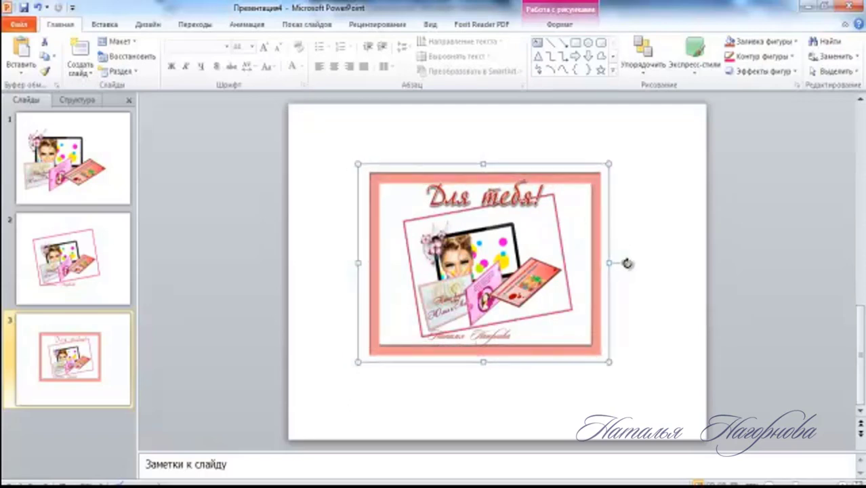
click(661, 214)
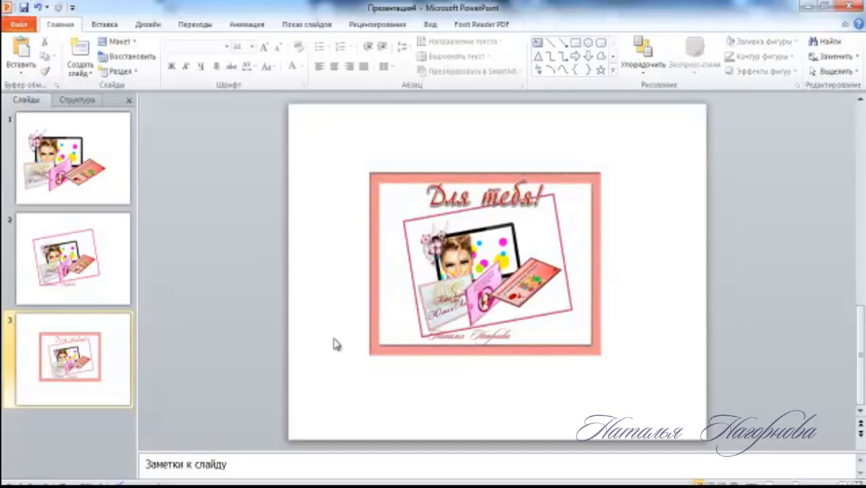